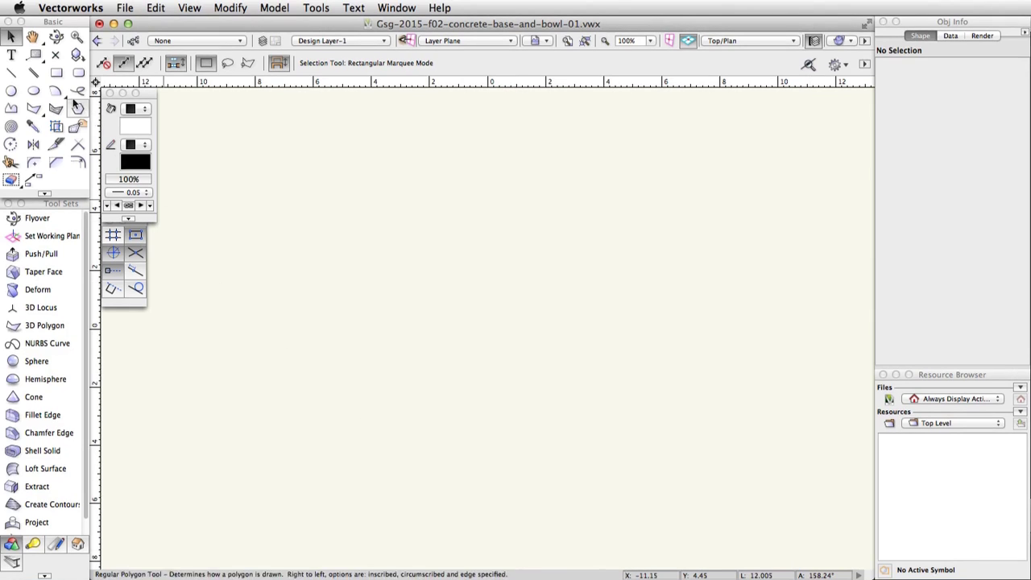
Step: Create a rectangle 12.5 m wide and 21.65 m high, positioned freely on the design layer
double_click(56, 73)
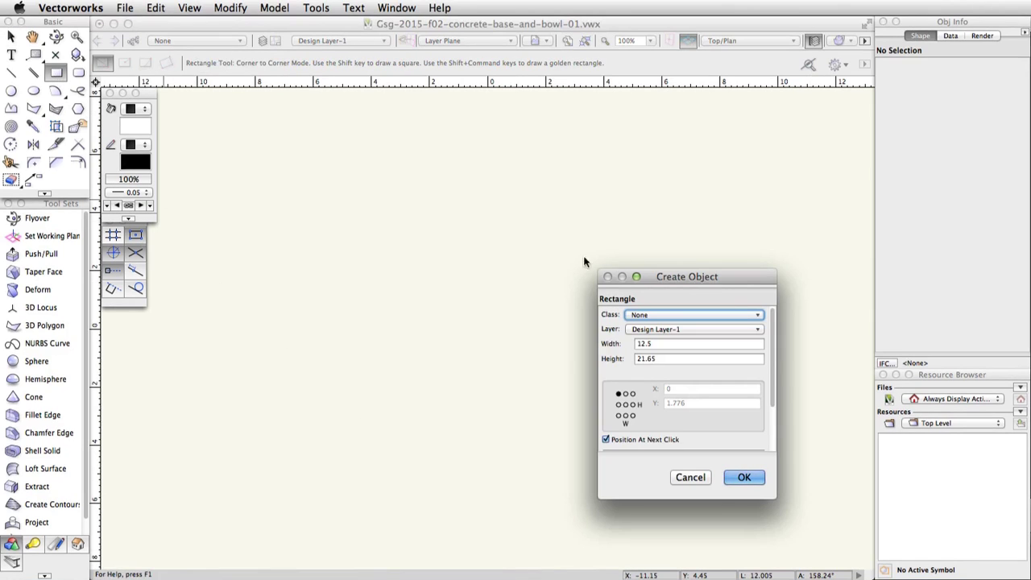
drag(745, 284, 559, 187)
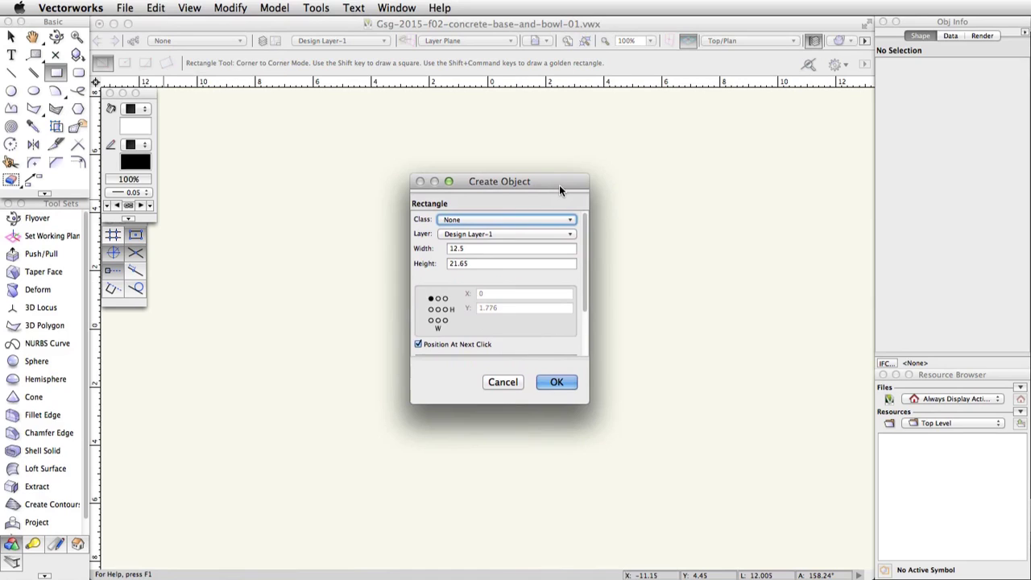
double_click(497, 250)
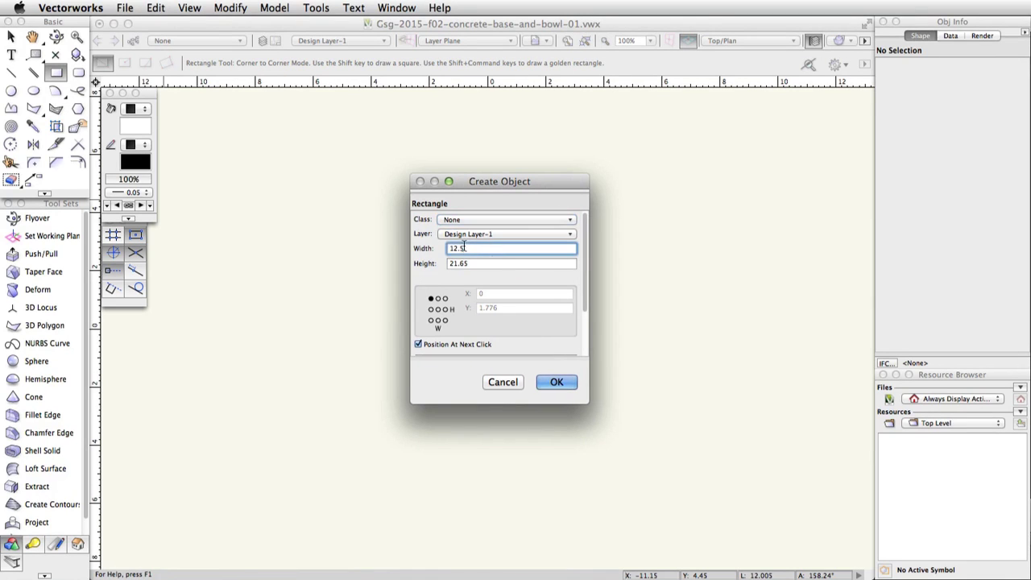
key(Tab)
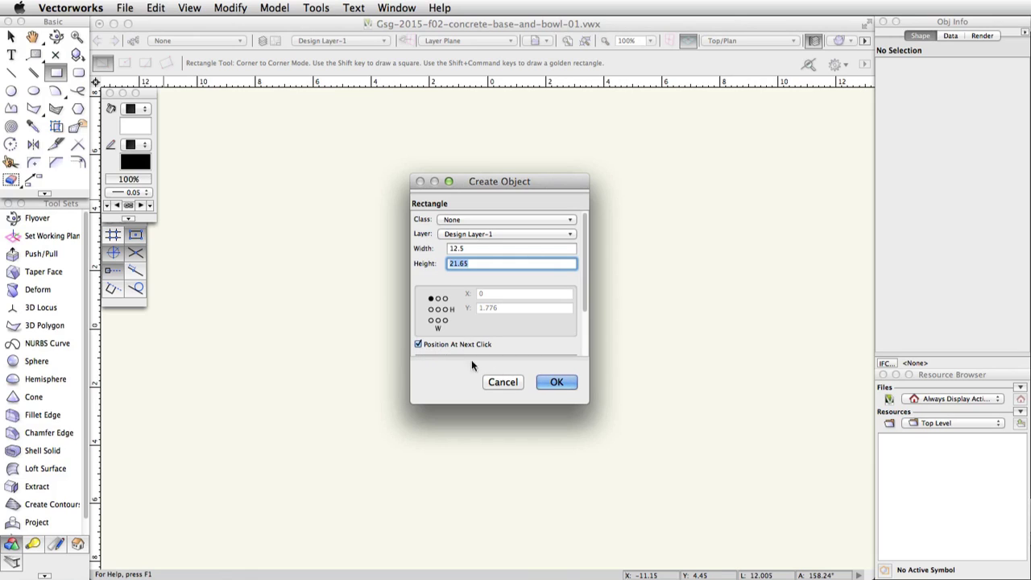
click(558, 384)
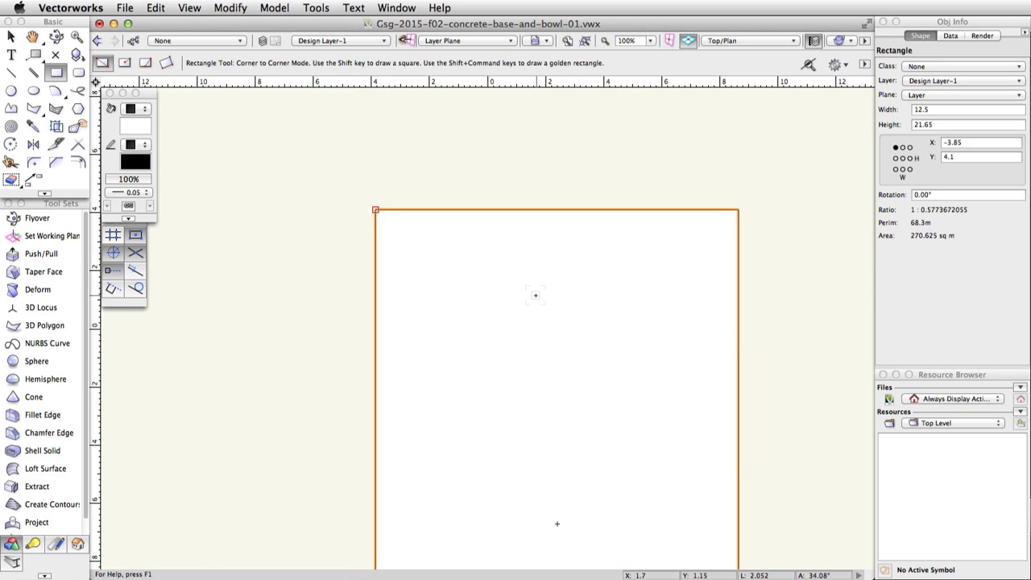
Step: Draw a circle of radius 5.75 m centred on the rectangle's upper-left corner
click(14, 93)
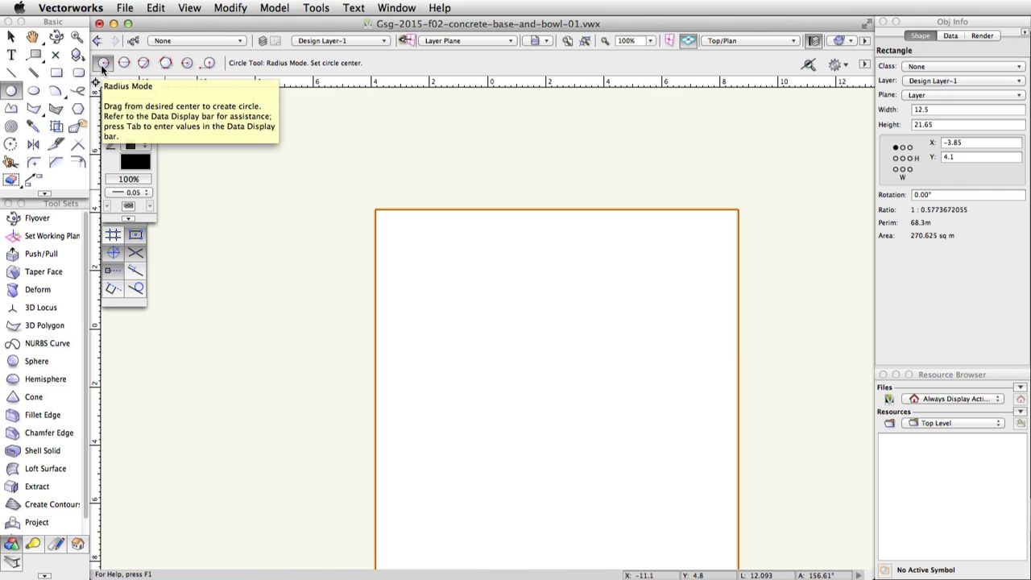
click(374, 210)
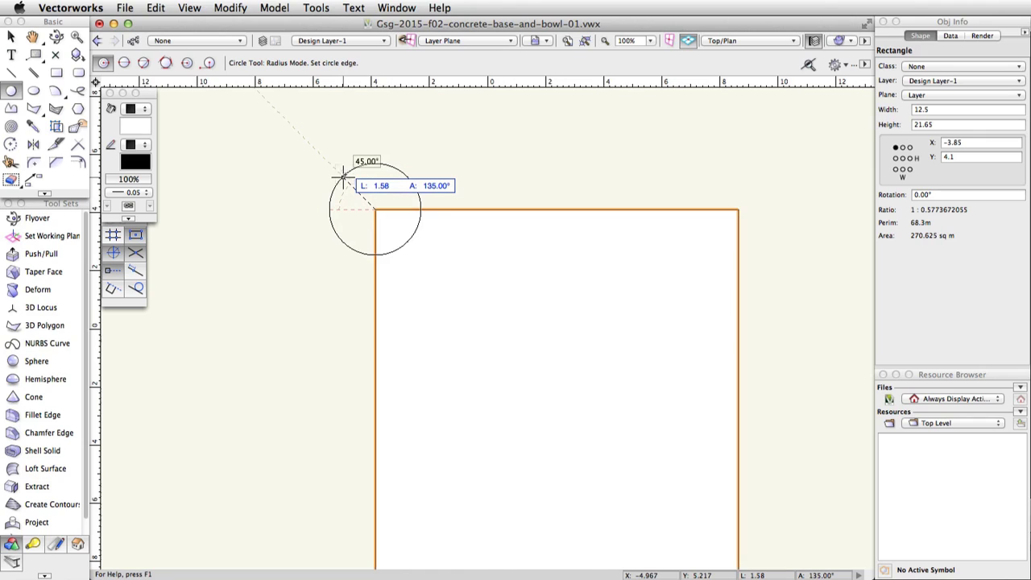
key(Tab)
text(5.75)
click(258, 88)
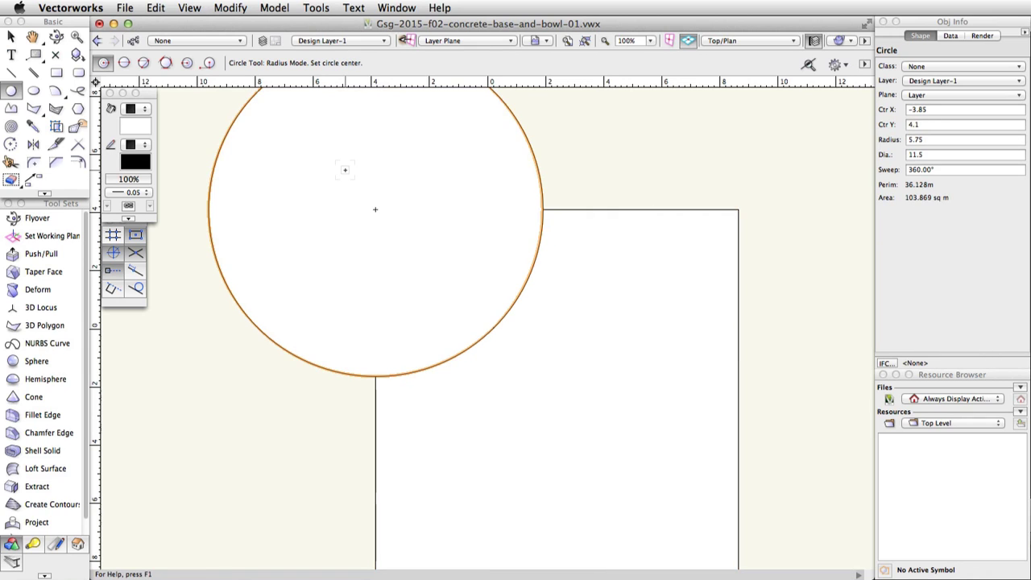
Step: Draw a circle of radius 7.375 m centred on the rectangle's lower-right corner
scroll(507, 293, down, 5)
drag(539, 345, 500, 280)
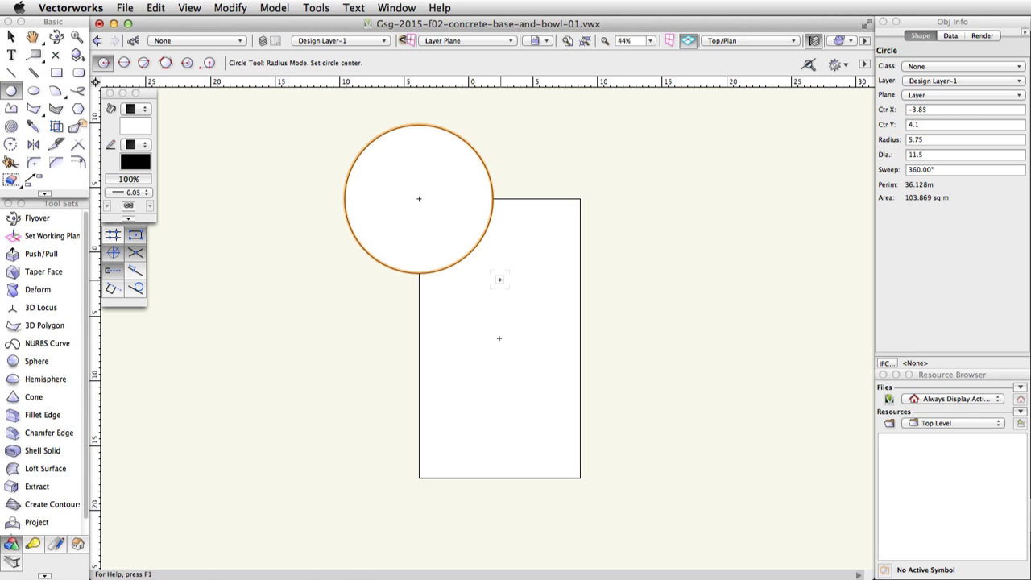
click(580, 478)
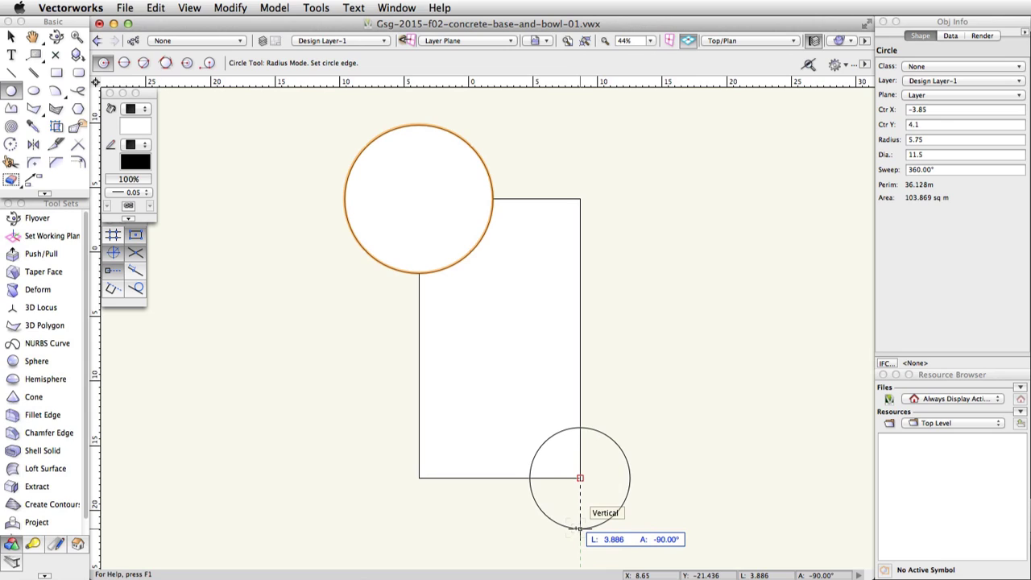
key(Tab)
text(7.375)
key(Return)
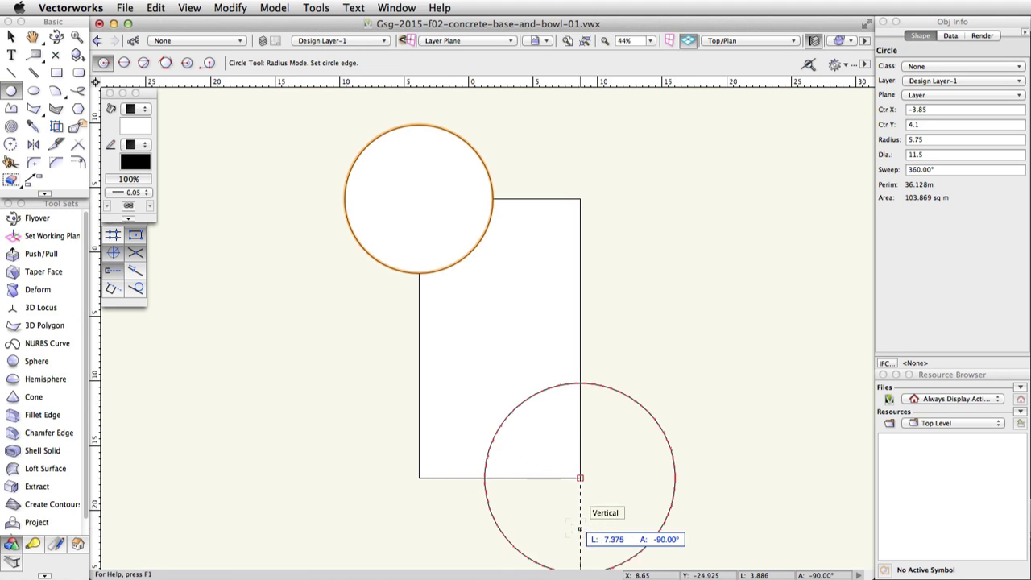
right_click(575, 527)
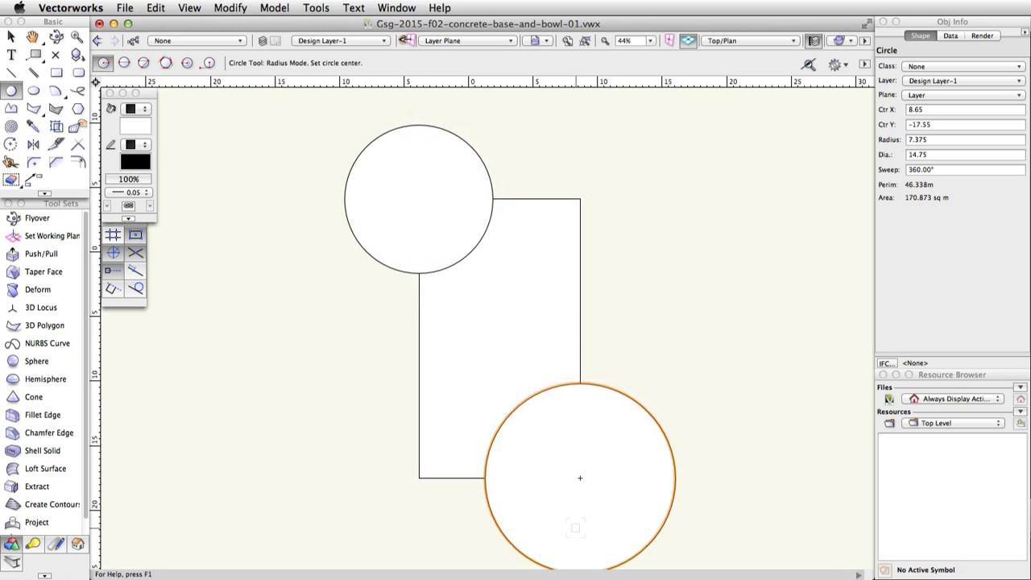
Step: Merge the rectangle and both circles into one outline with Add Surface
key(x)
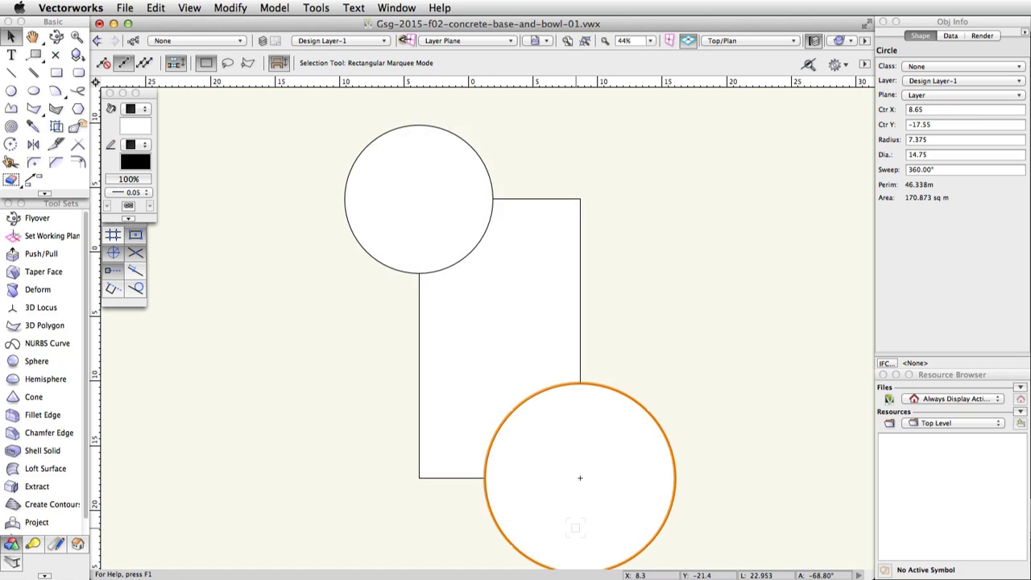
shift+click(547, 339)
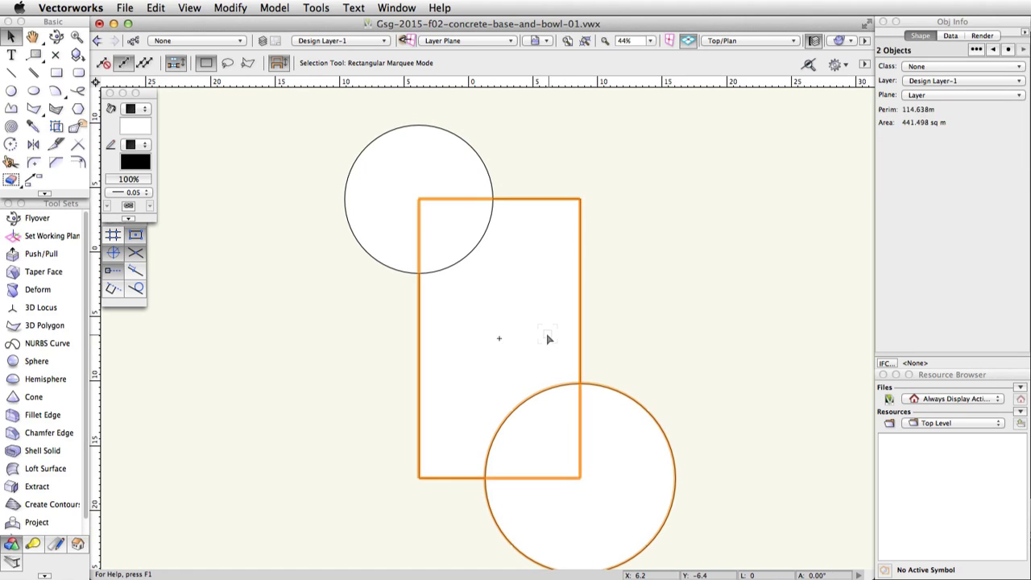
shift+click(396, 179)
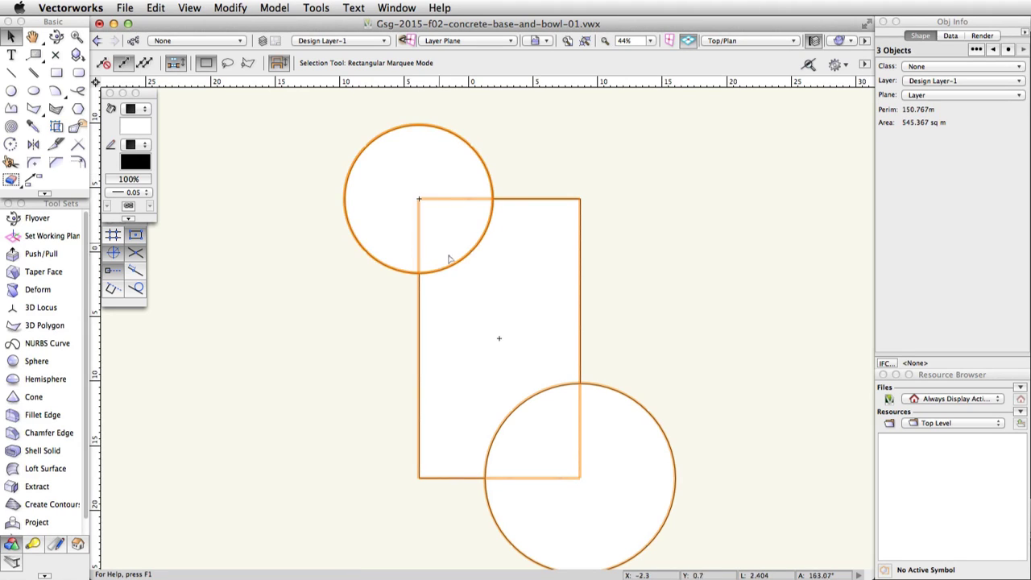
right_click(482, 283)
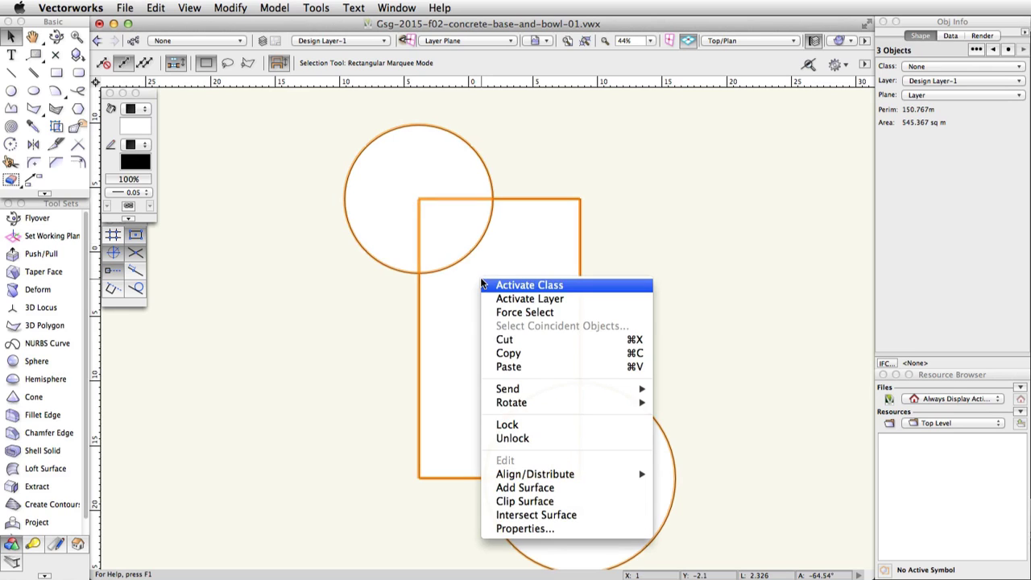
click(564, 488)
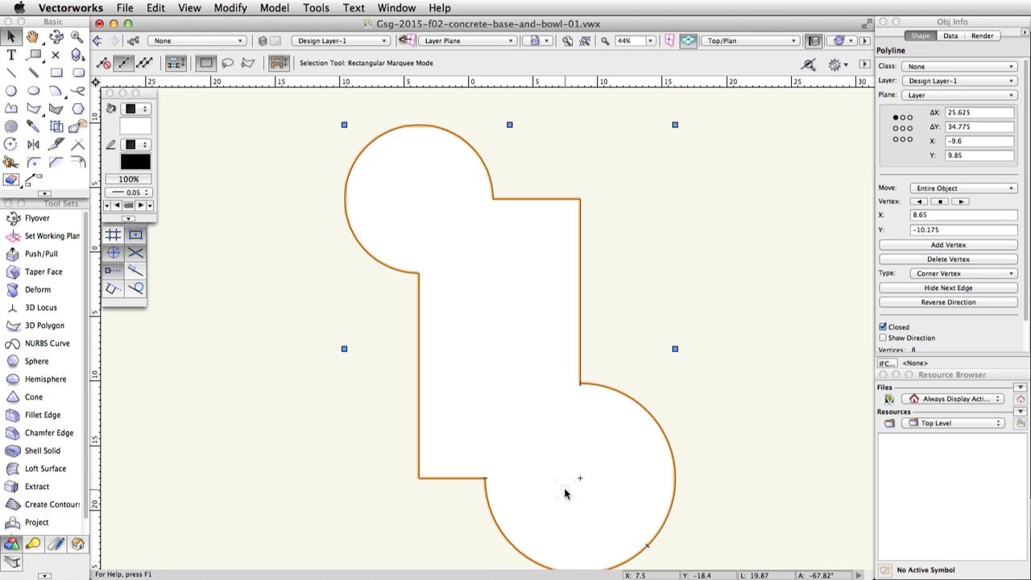
Step: Fillet the junction of the small circle and the rectangle's top edge in Trim Mode with a 1.4 m radius
middle_drag(564, 493, 532, 464)
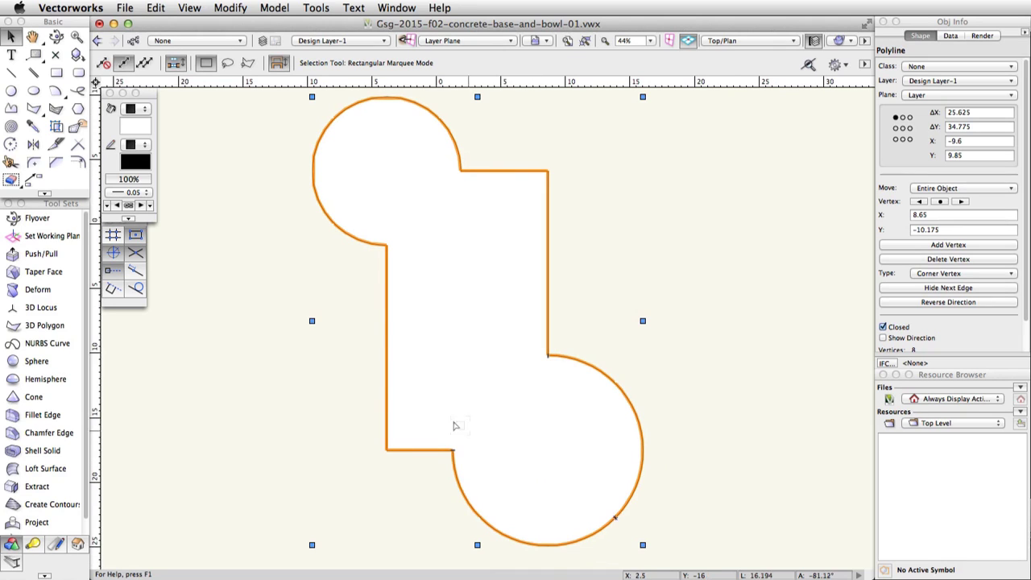
click(33, 164)
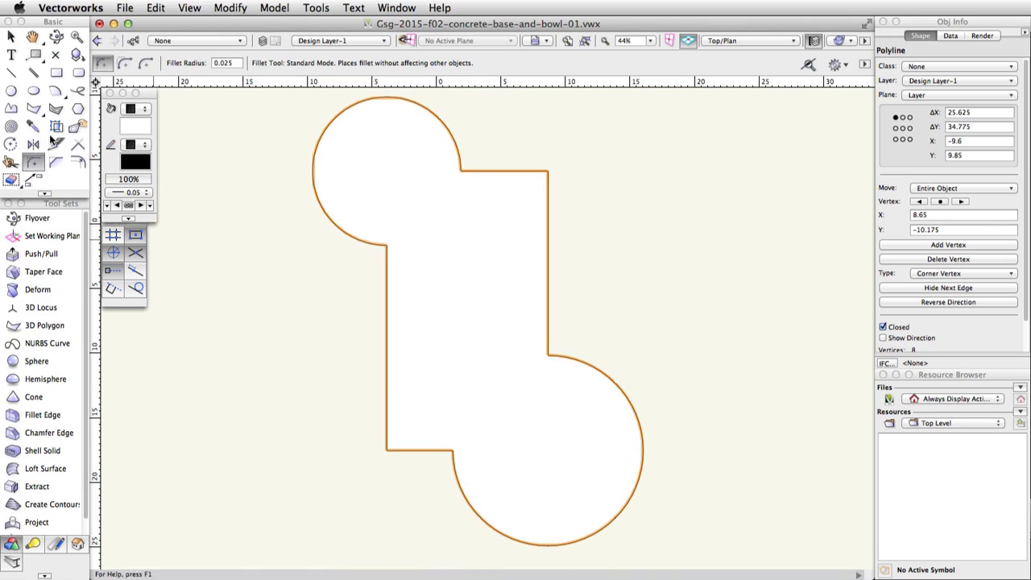
click(145, 63)
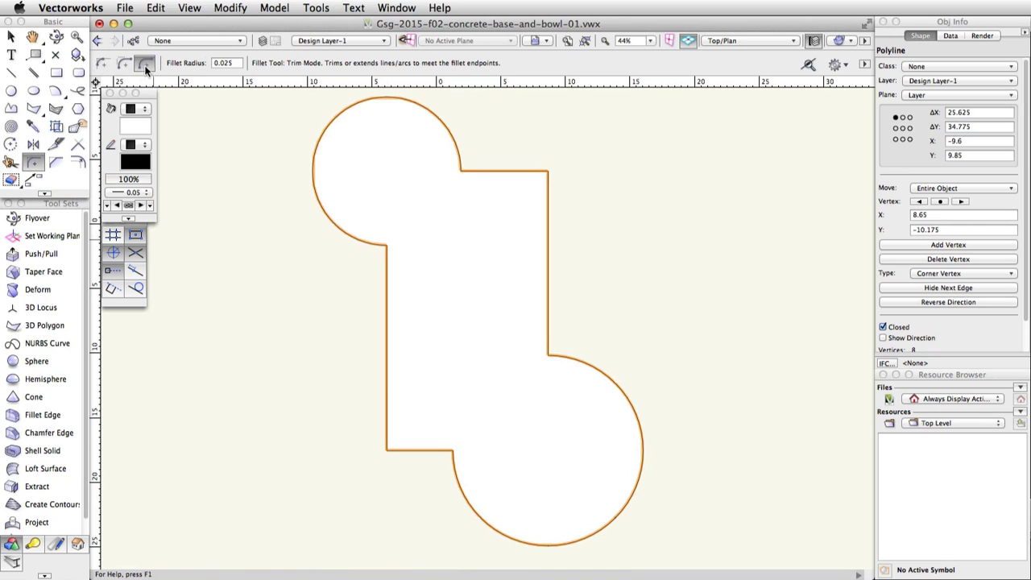
double_click(238, 62)
text(1.4)
key(Return)
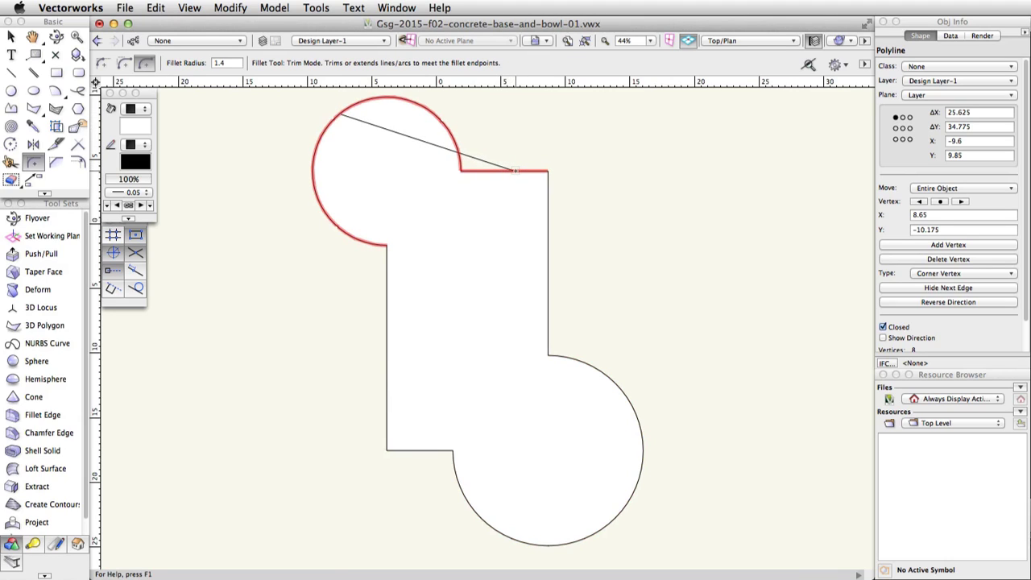
click(516, 170)
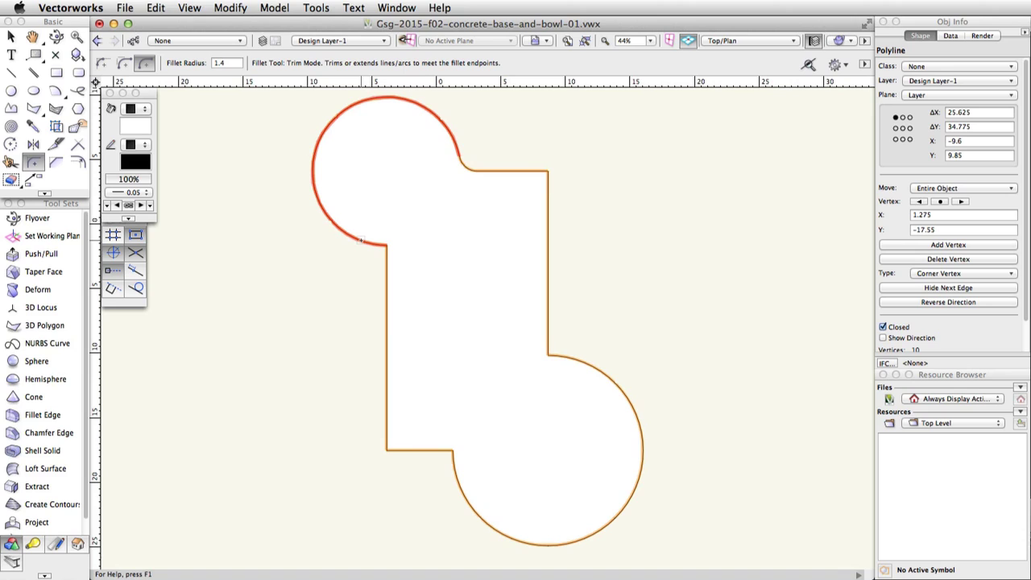
Step: Apply the same fillet where the small circle meets the left edge and where the bottom edge meets the large circle
click(361, 240)
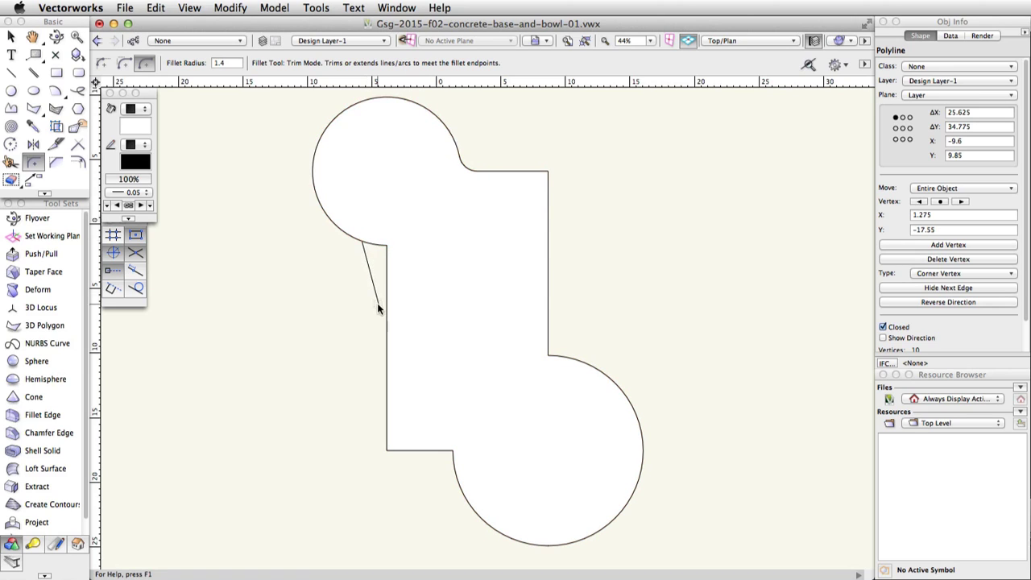
click(385, 310)
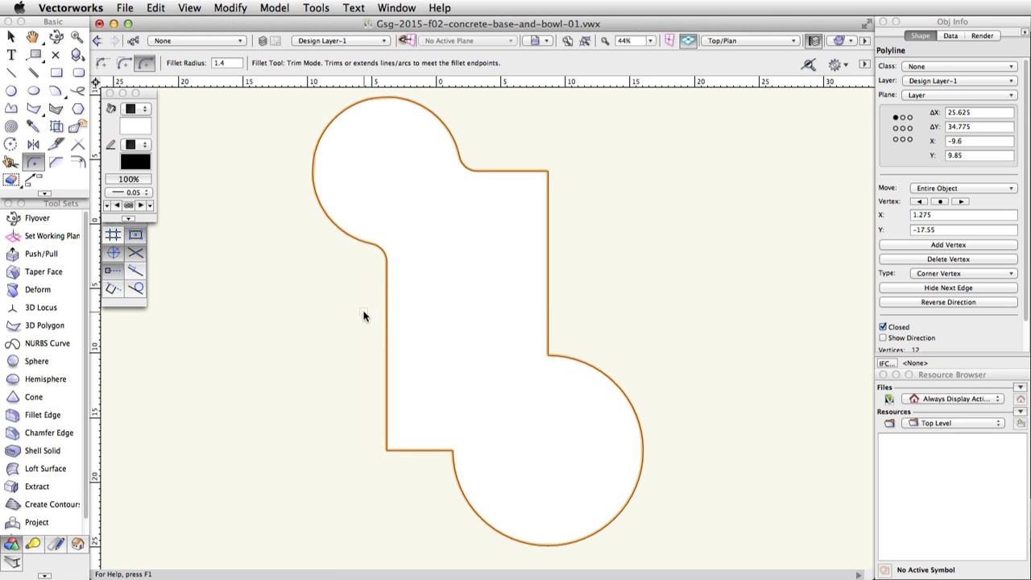
click(431, 451)
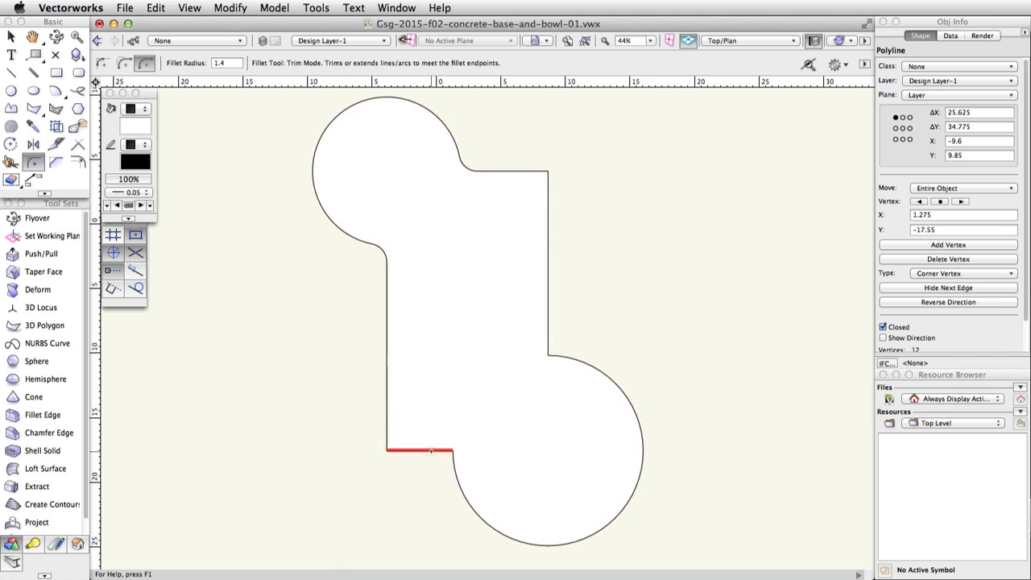
click(483, 520)
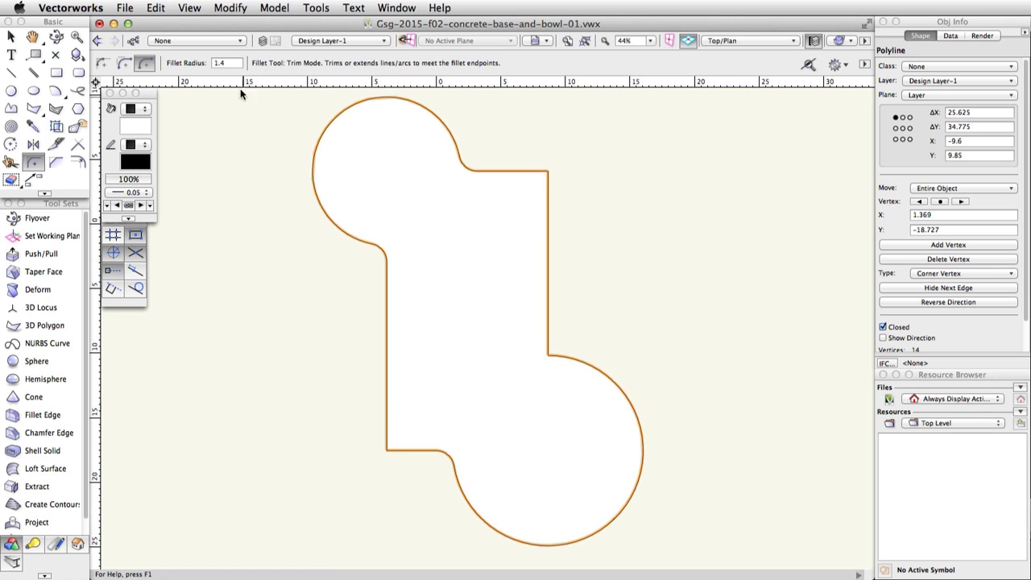
Step: Fillet the outline's lower-left corner and the junction of the right edge and large circle with a 2 m radius
click(224, 62)
text(2)
key(Return)
click(387, 337)
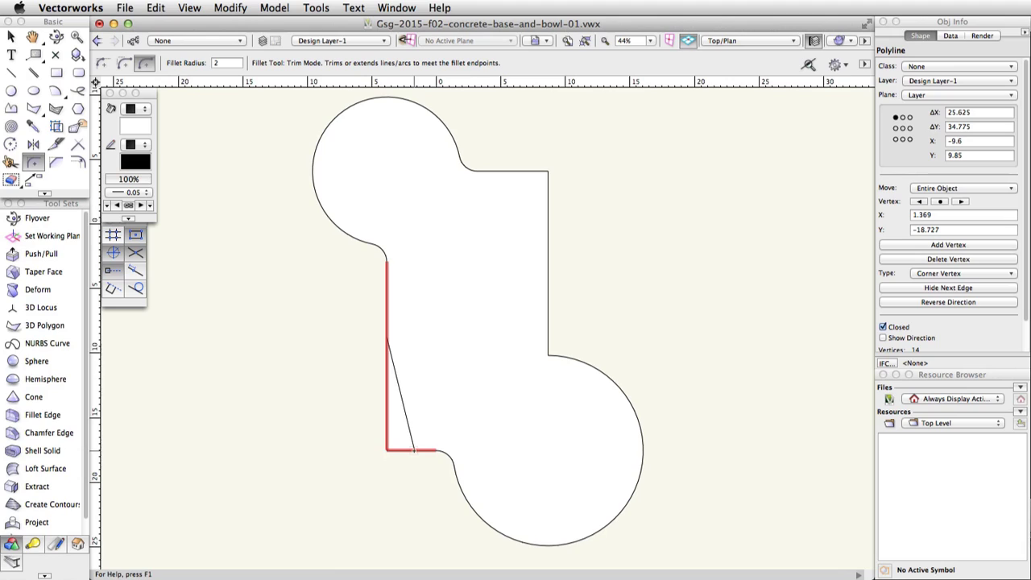
click(413, 450)
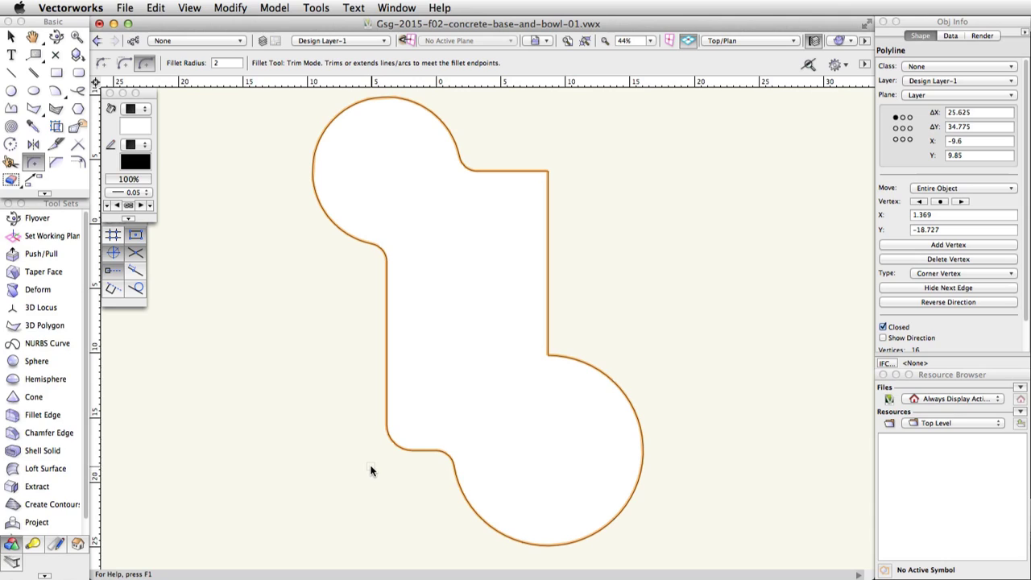
click(548, 279)
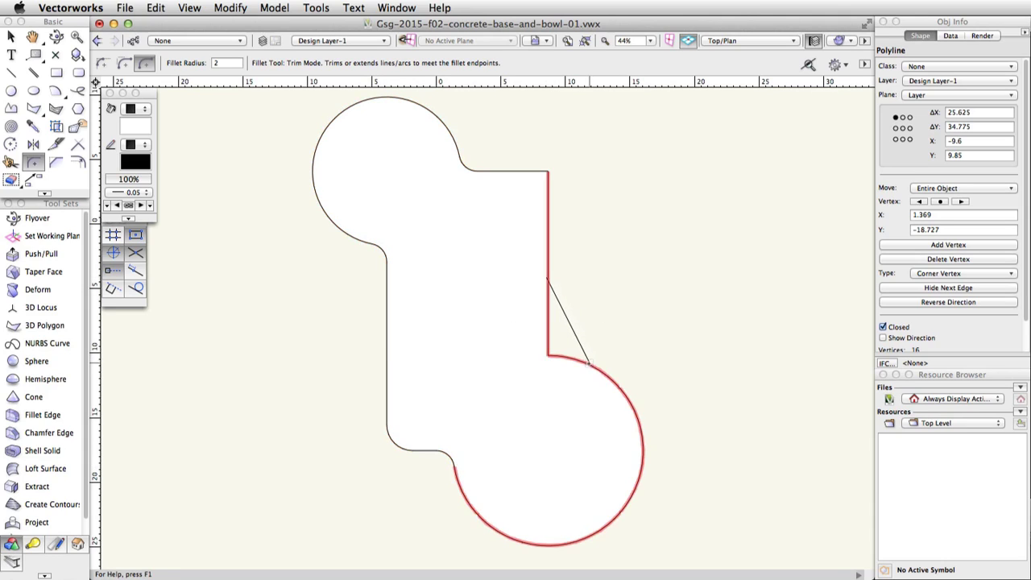
click(588, 365)
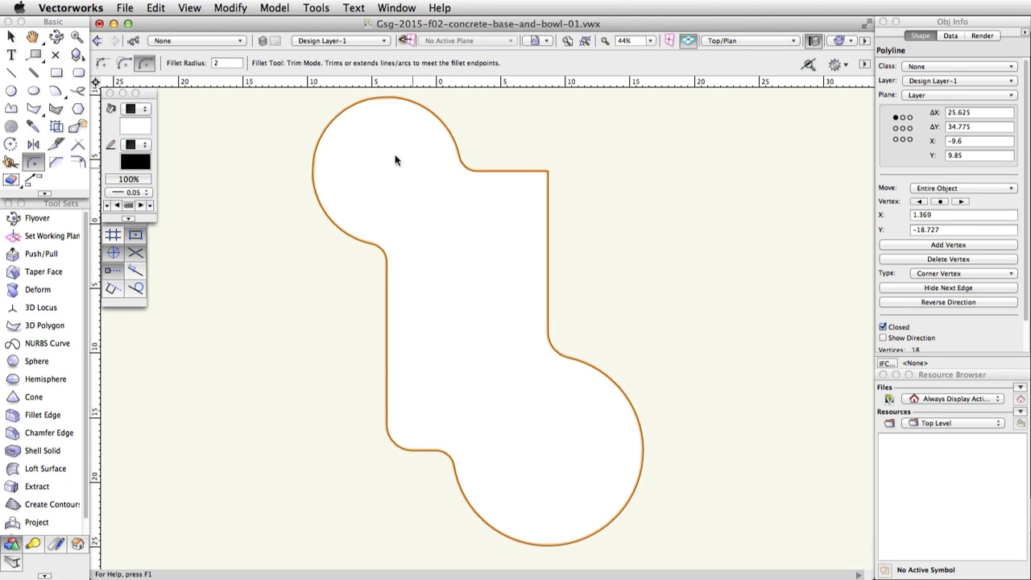
Step: Fillet the outline's upper-right corner with a 2.75 m radius
click(227, 63)
text(2.75)
key(Return)
drag(517, 170, 548, 216)
Step: Offset a duplicate of the filleted outline outward by a distance of 4 m
click(79, 160)
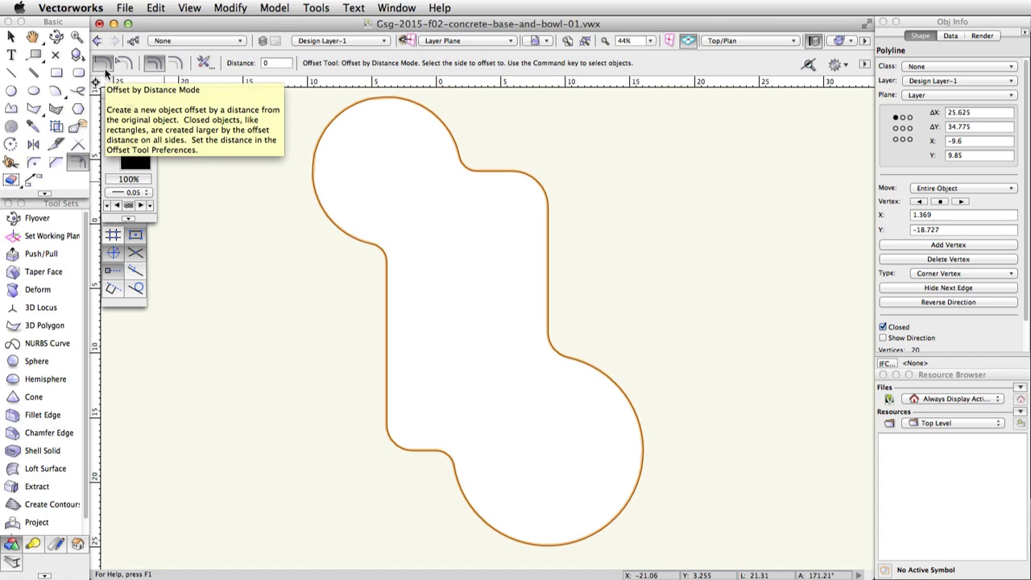
click(155, 65)
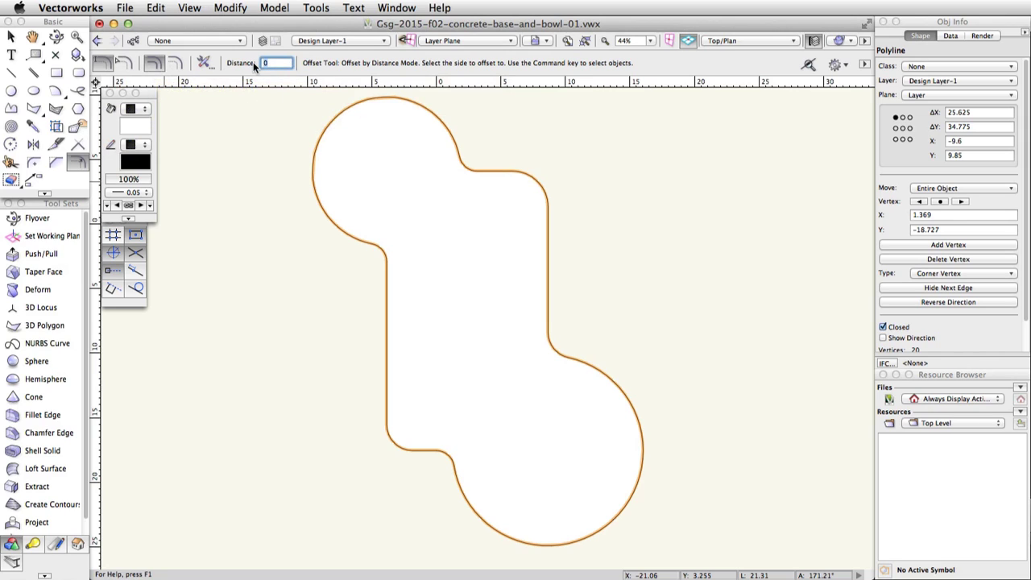
text(4)
key(Return)
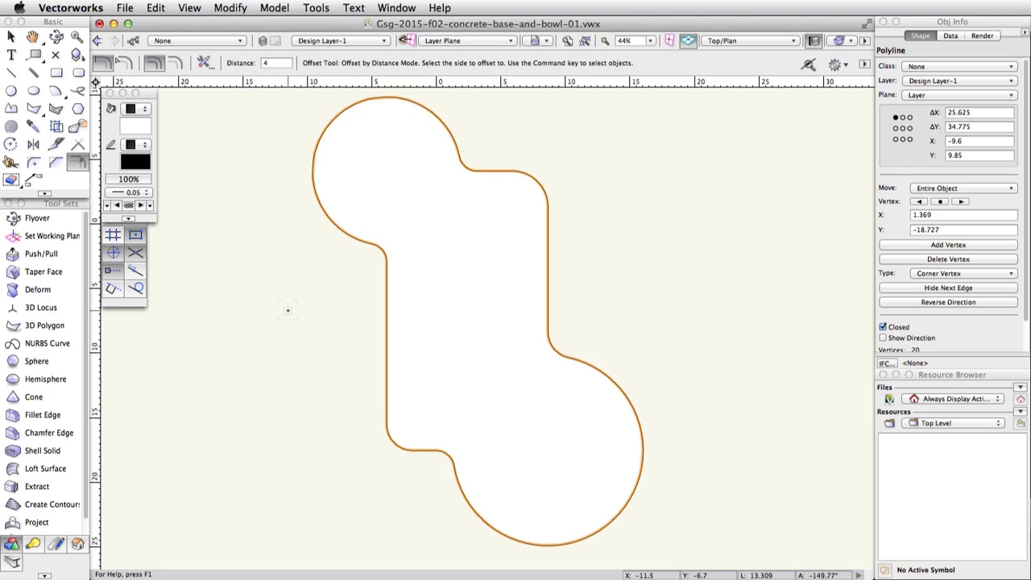
click(288, 310)
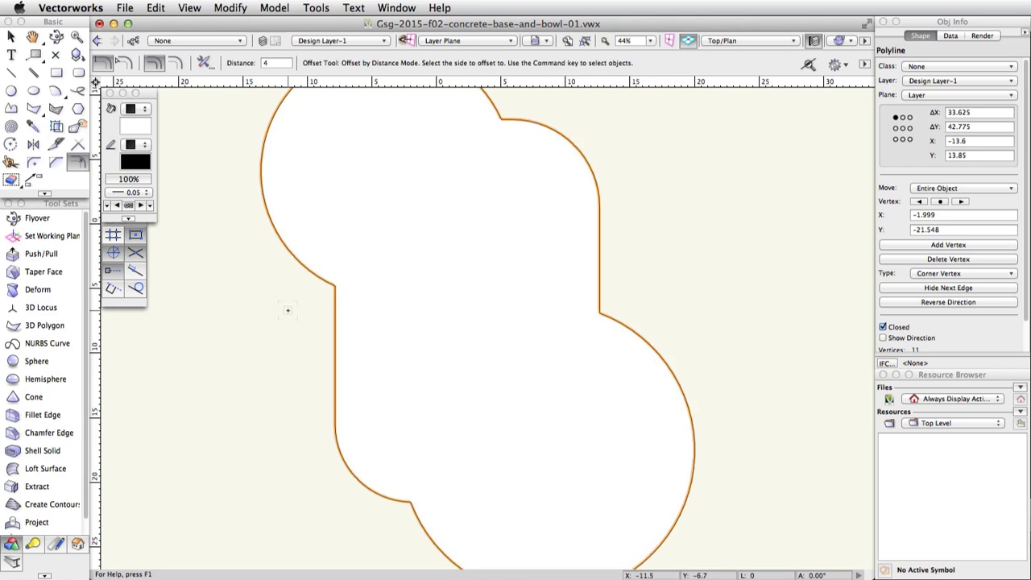
scroll(288, 310, down, 2)
middle_drag(282, 306, 408, 318)
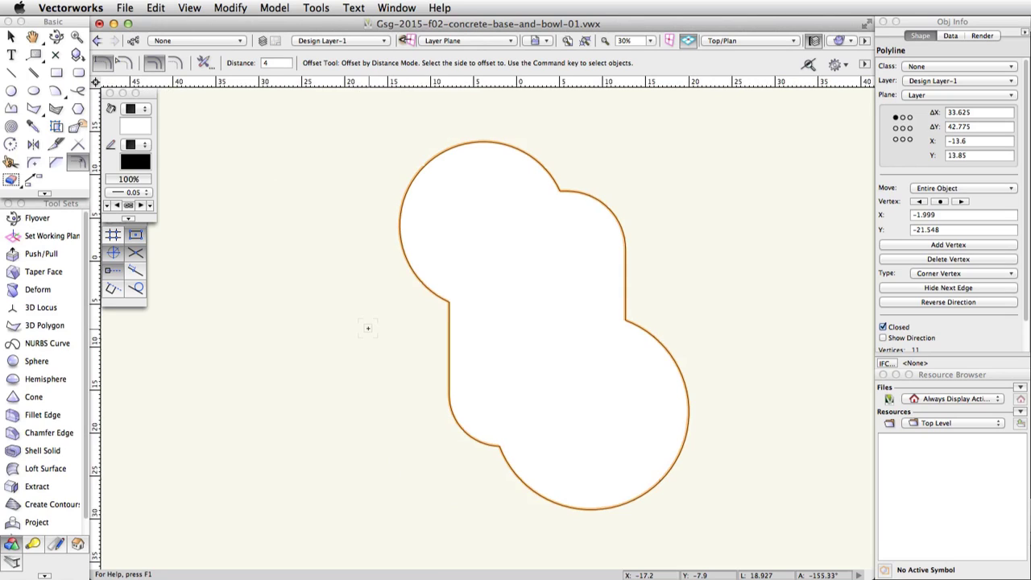
Step: Send the outward offset outline behind the original filleted bowl outline
click(228, 10)
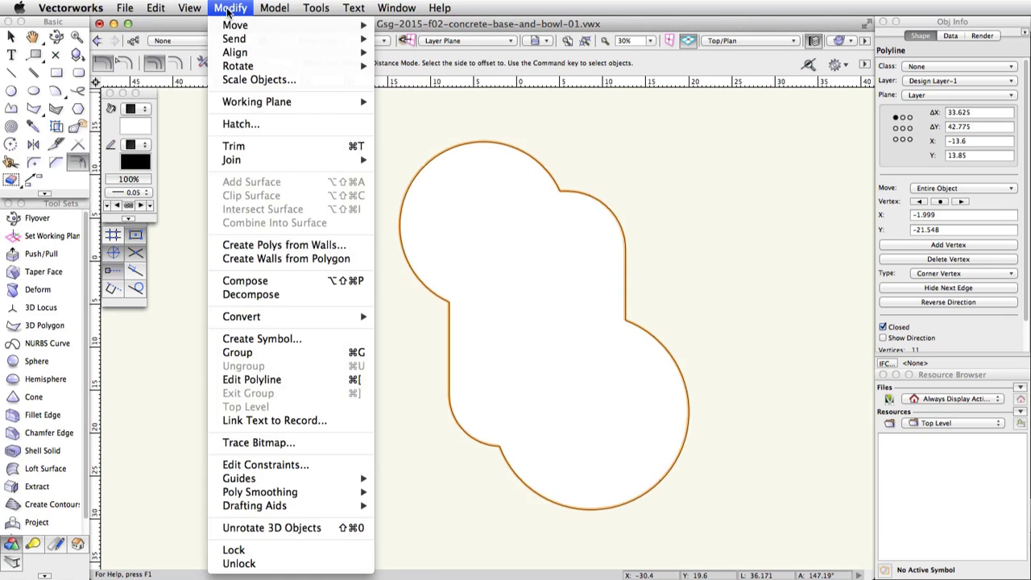
mouse_move(235, 39)
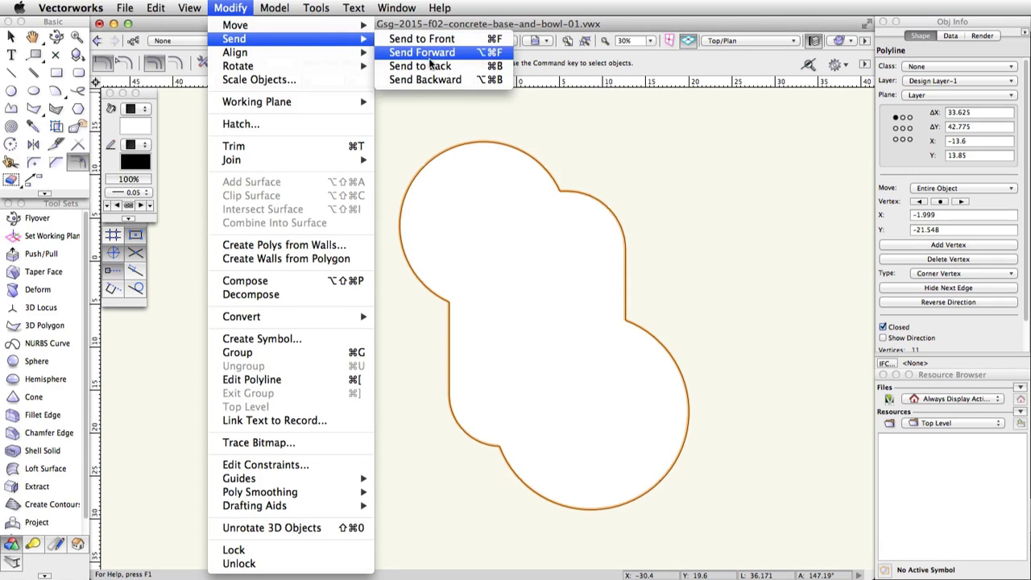
click(467, 69)
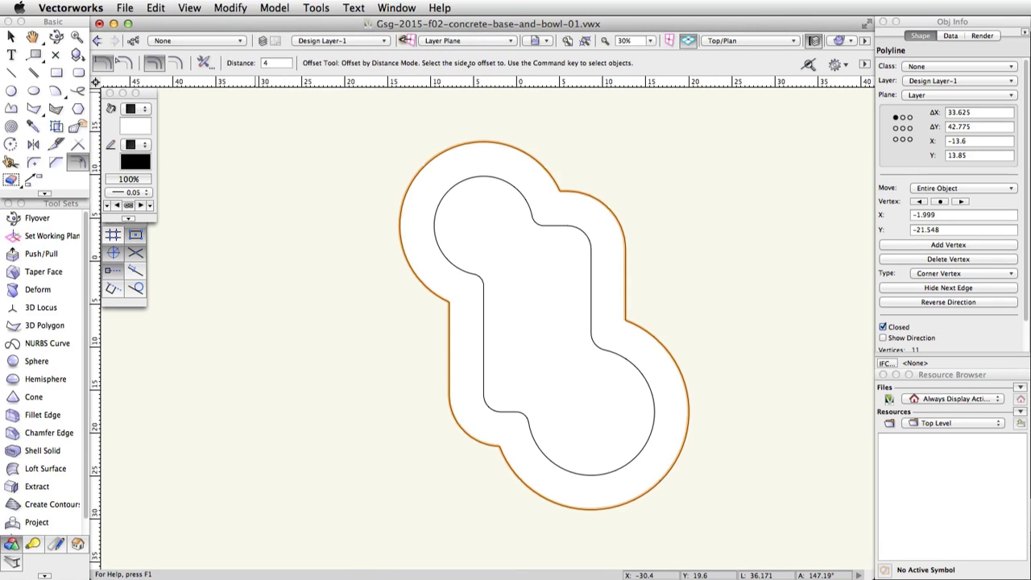
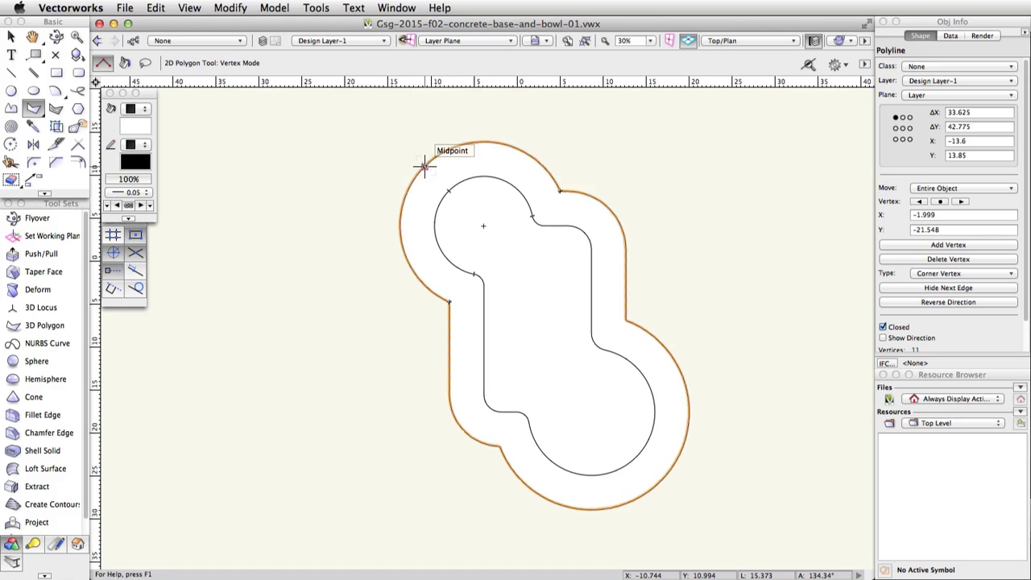
Step: Start a 2D polygon at the midpoint of the outer outline's upper-left arc with a 21.5 m horizontal segment at 180°
click(425, 167)
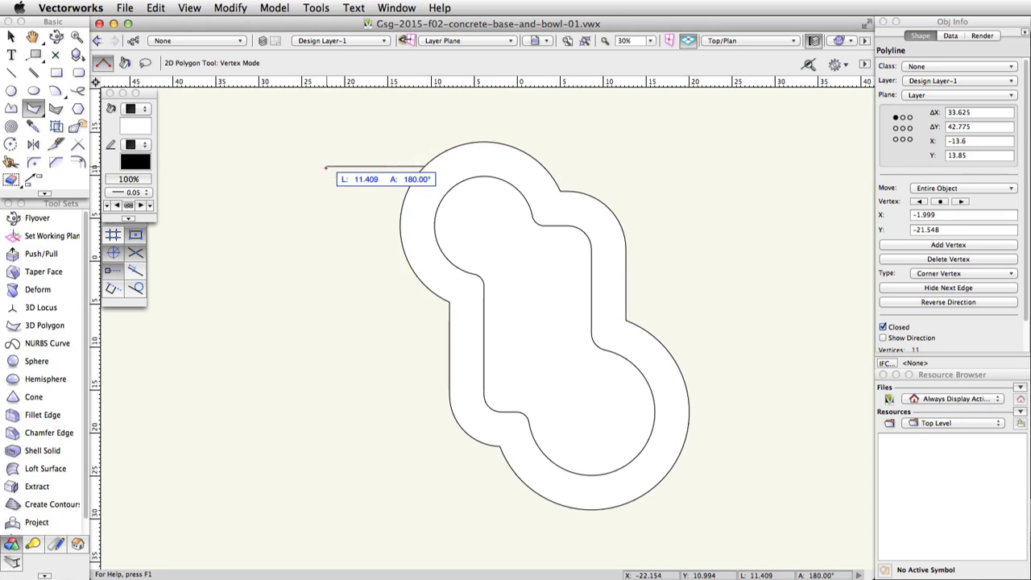
key(Tab)
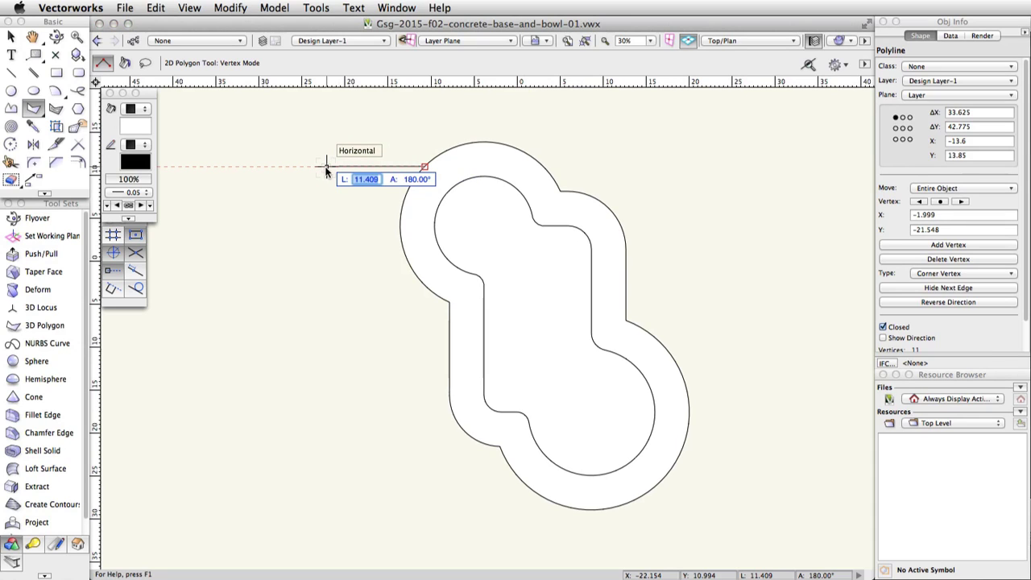
text(21.5)
key(Tab)
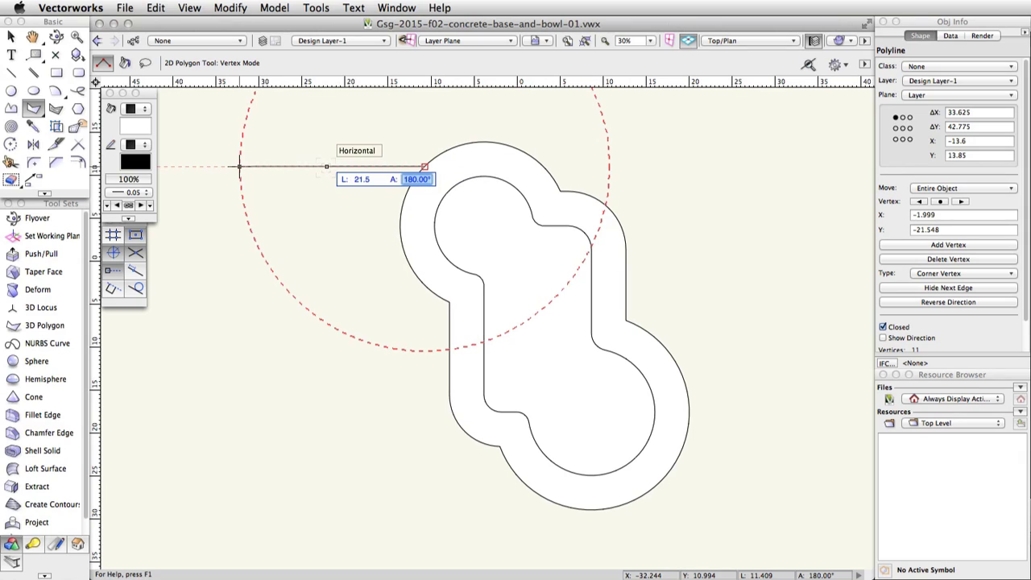
click(238, 167)
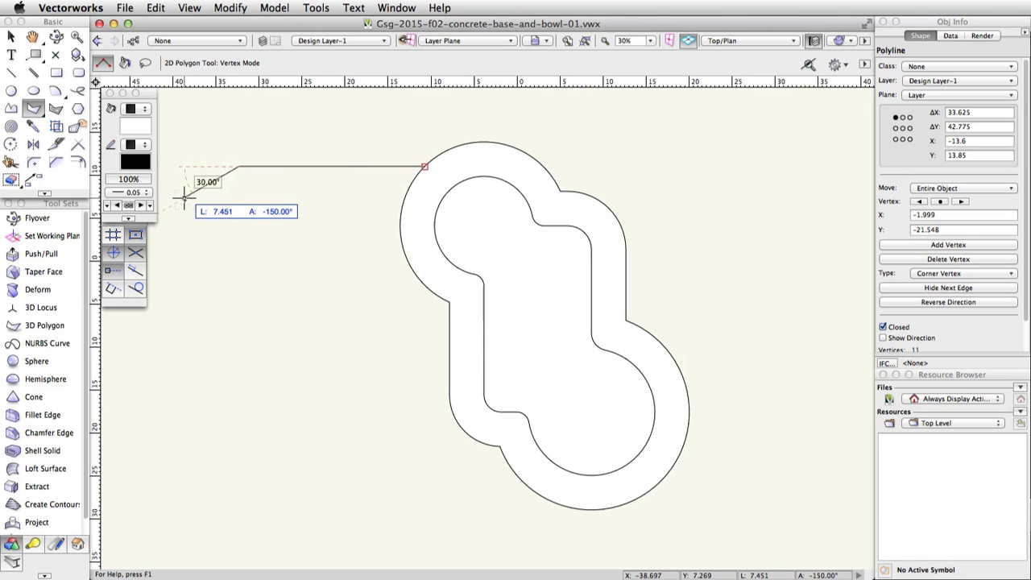
Step: Add a 9 m polygon segment at an angle of -135° from the end of the horizontal segment
key(Tab)
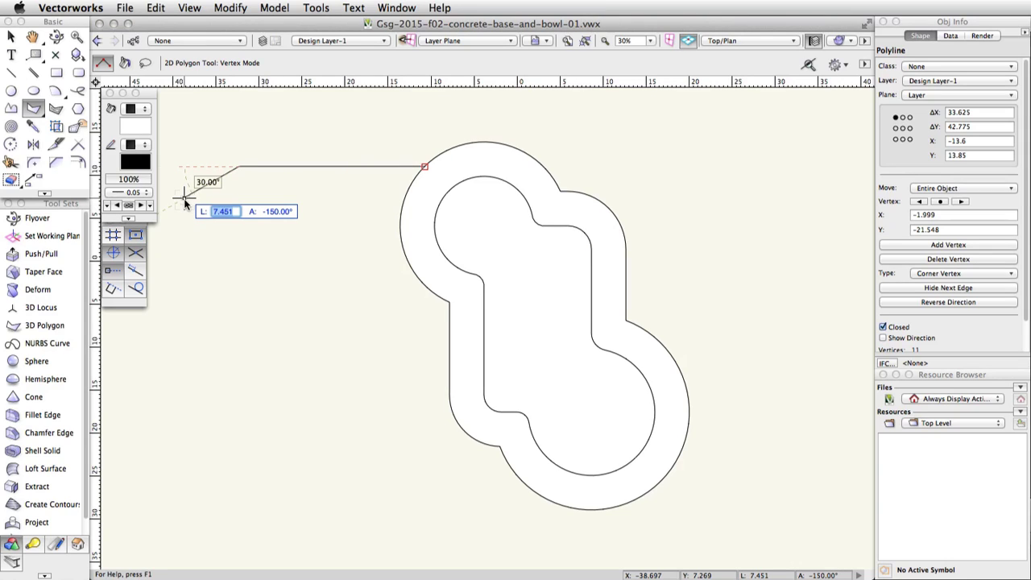
text(9)
key(Tab)
text(-135)
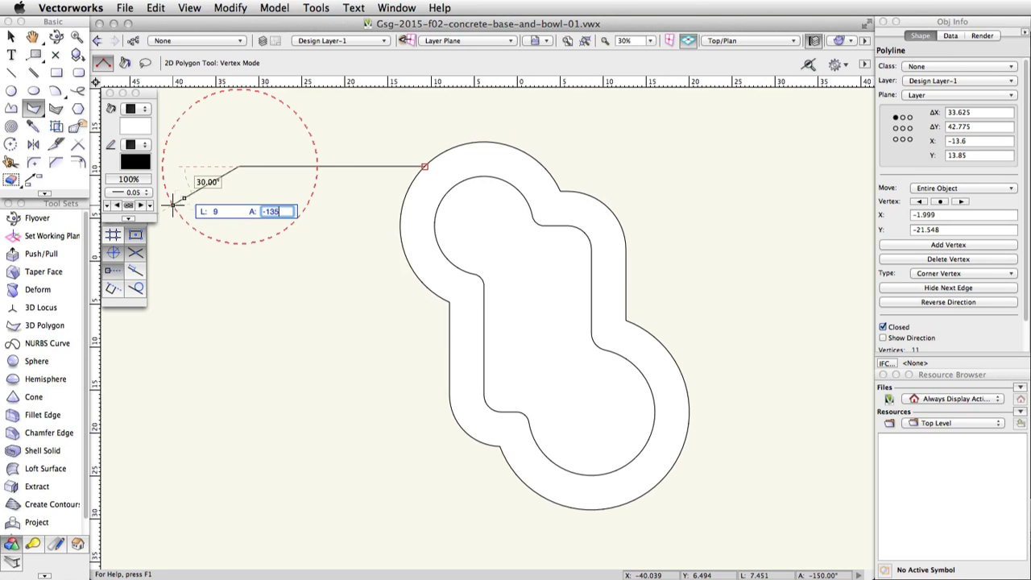
key(Tab)
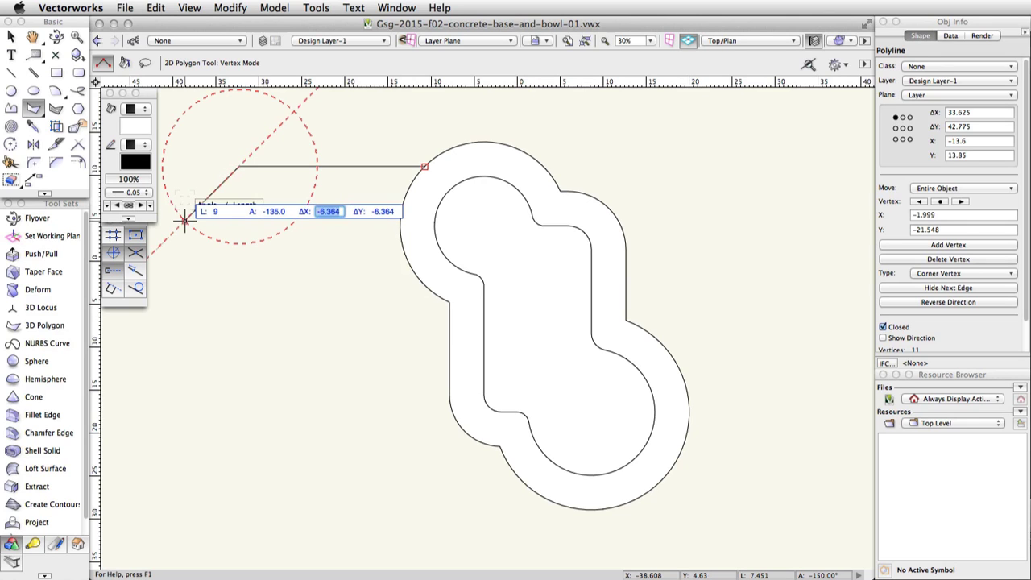
mouse_move(185, 219)
middle_down()
mouse_move(301, 209)
mouse_move(384, 232)
middle_up()
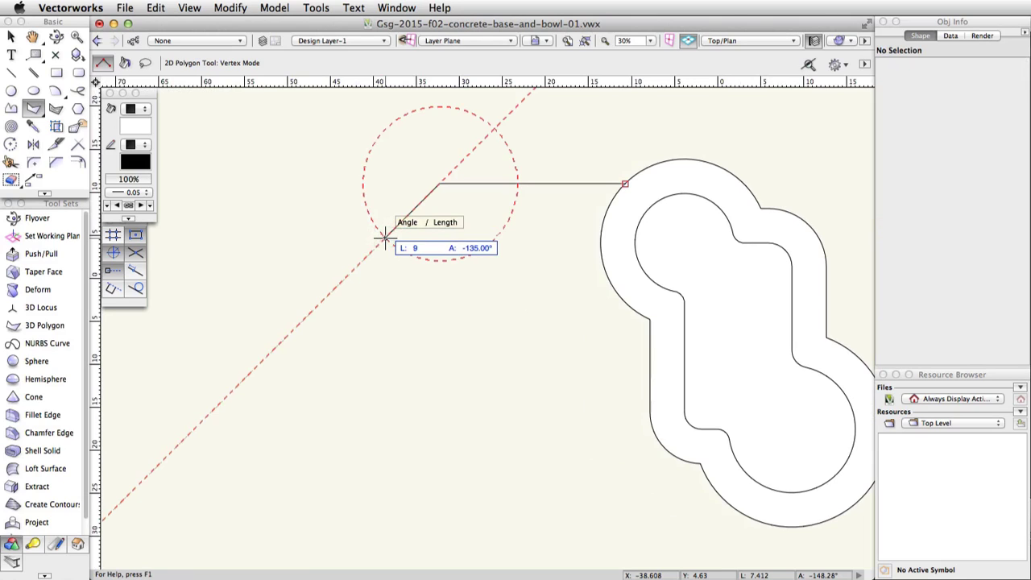
click(385, 237)
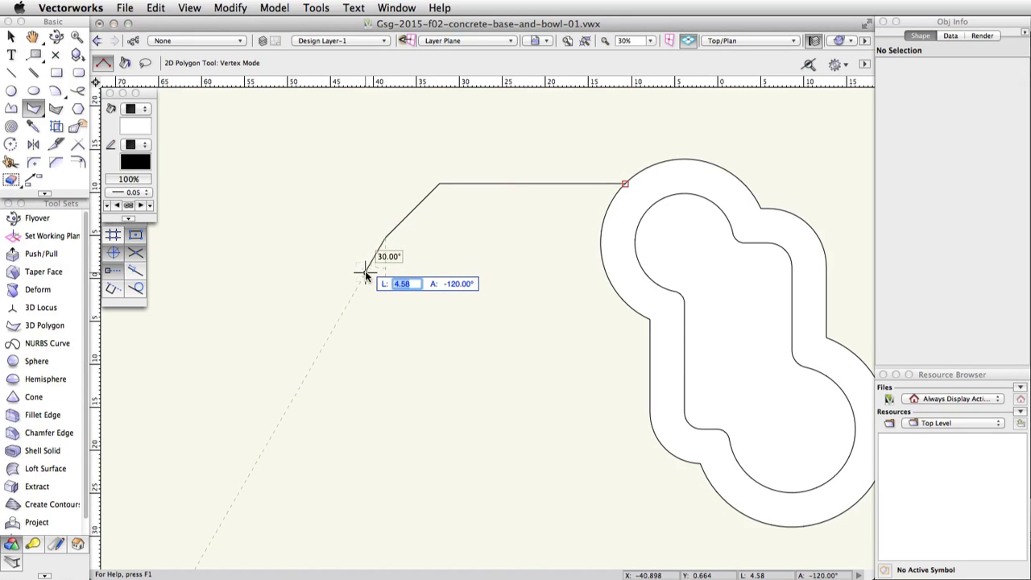
Step: Add a 10.5 m polygon segment running up and to the left at an angle of 135°
text(10.5)
key(Tab)
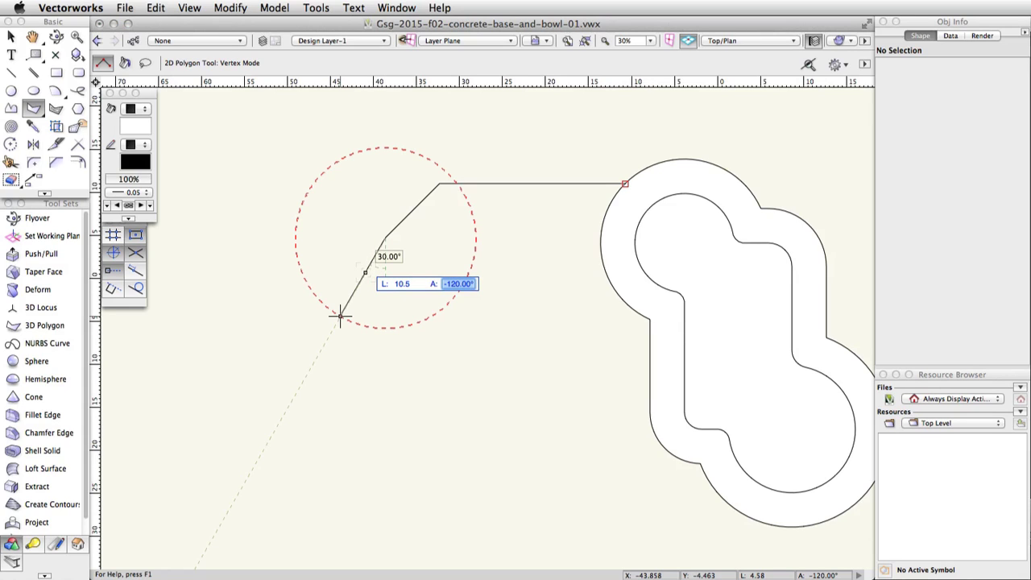
text(135)
key(Tab)
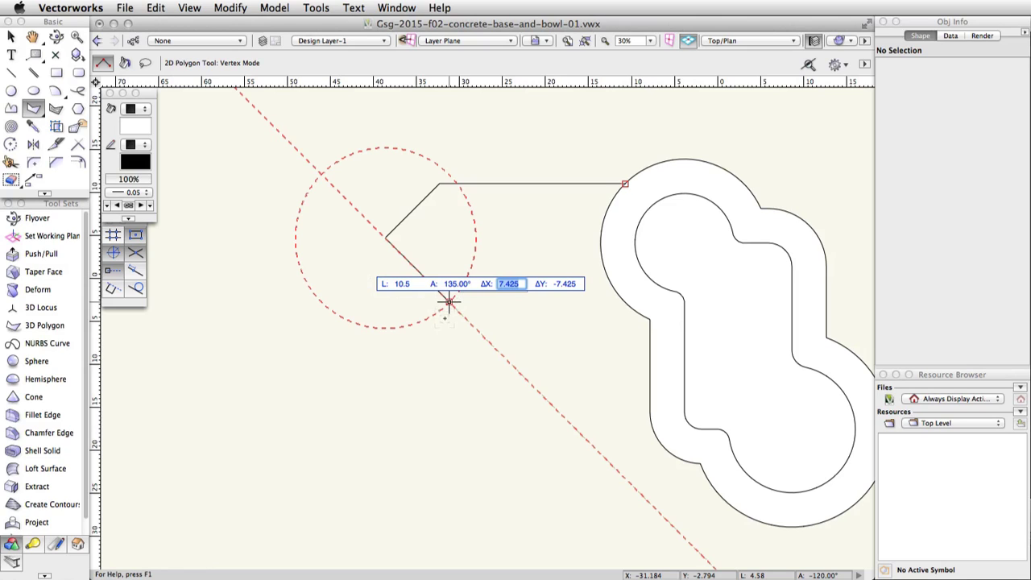
click(321, 174)
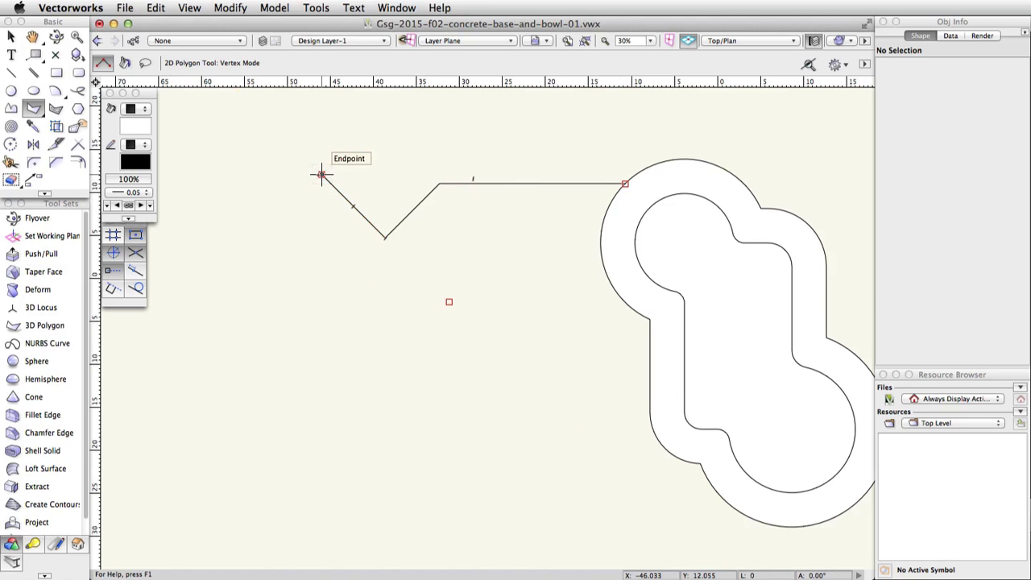
Step: Add a 27 m polygon segment at an angle of -135° from the latest vertex
middle_drag(253, 172, 480, 192)
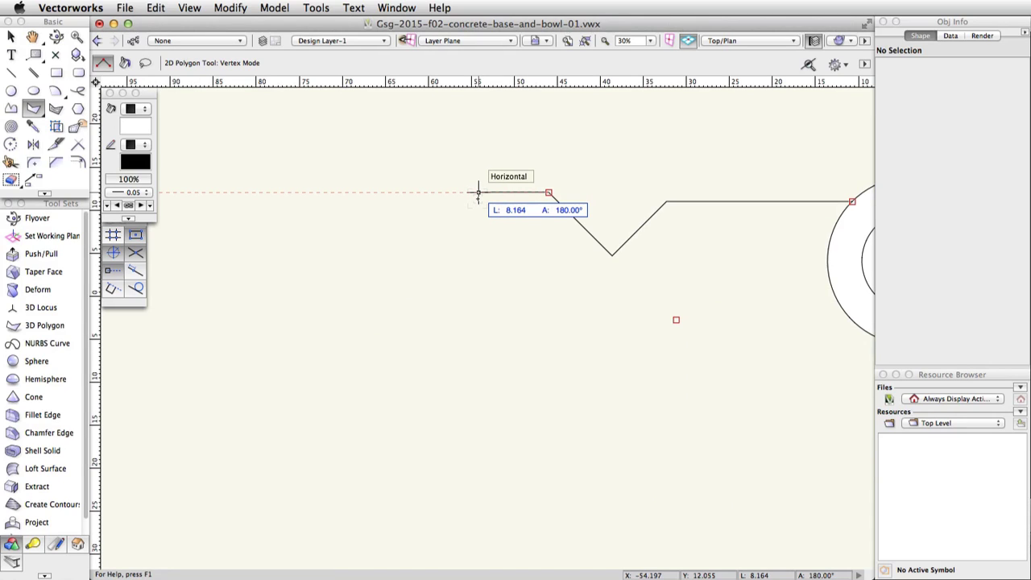
key(Tab)
text(27)
key(Tab)
text(-135)
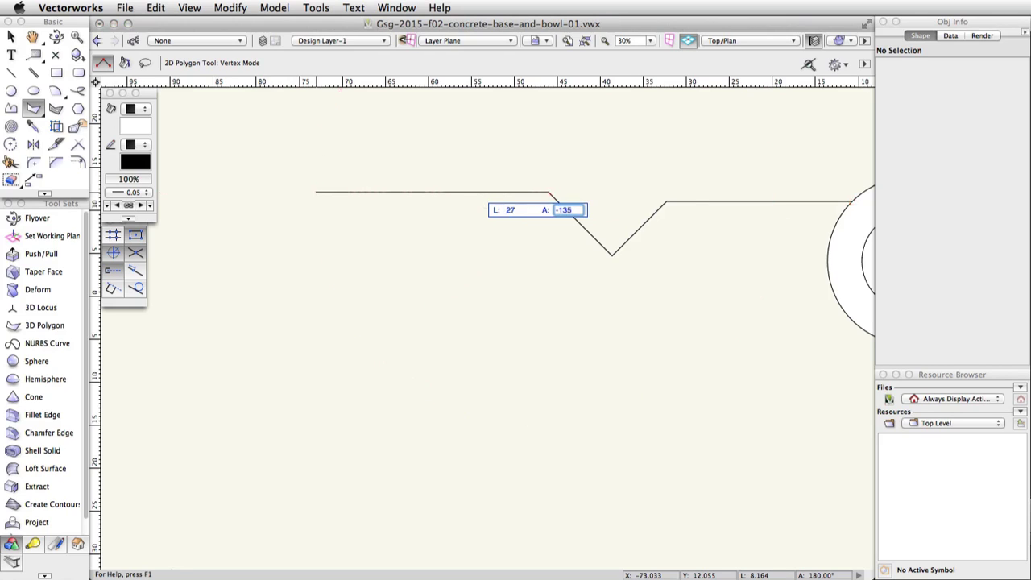
key(Tab)
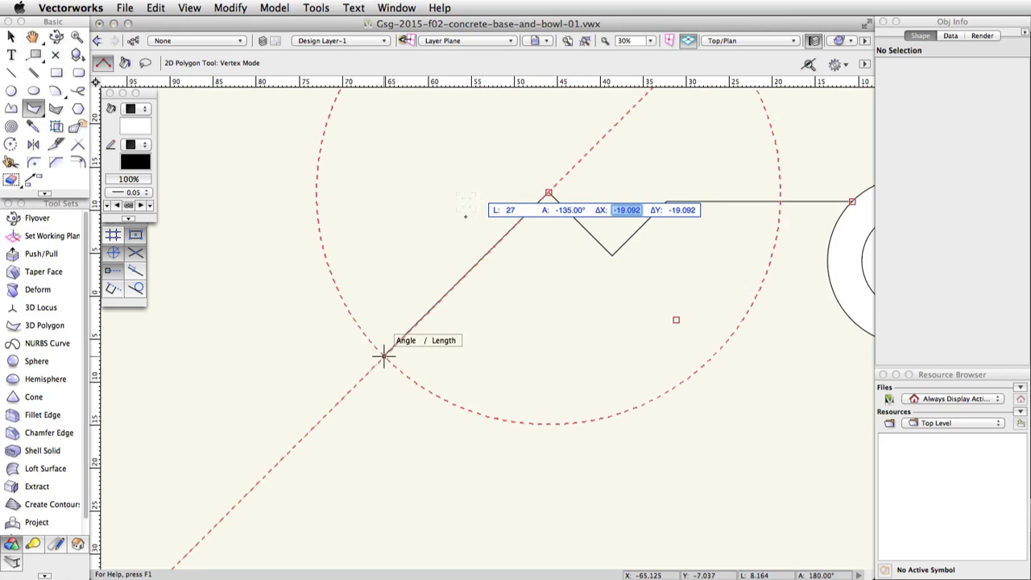
key(Return)
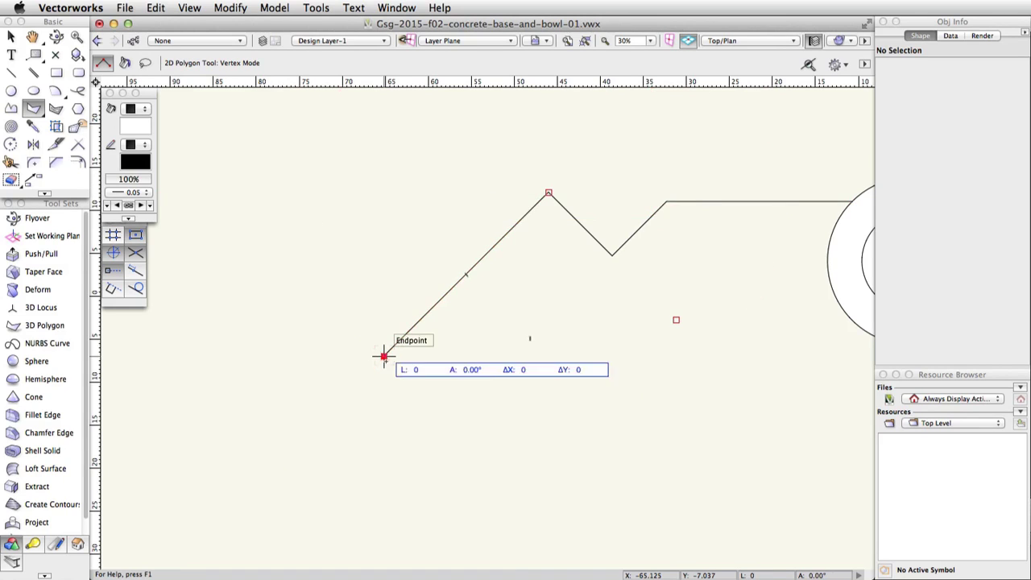
Step: Add a 50 m polygon segment at an angle of -45° down to the lowest vertex
key(space)
drag(385, 433, 344, 325)
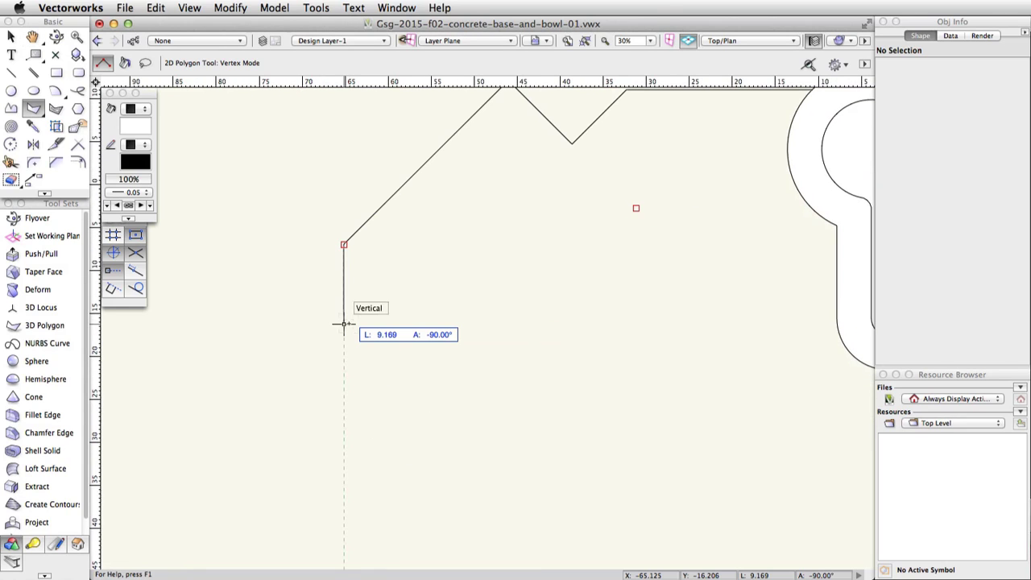
key(Tab)
text(50)
key(Tab)
text(-45)
key(Tab)
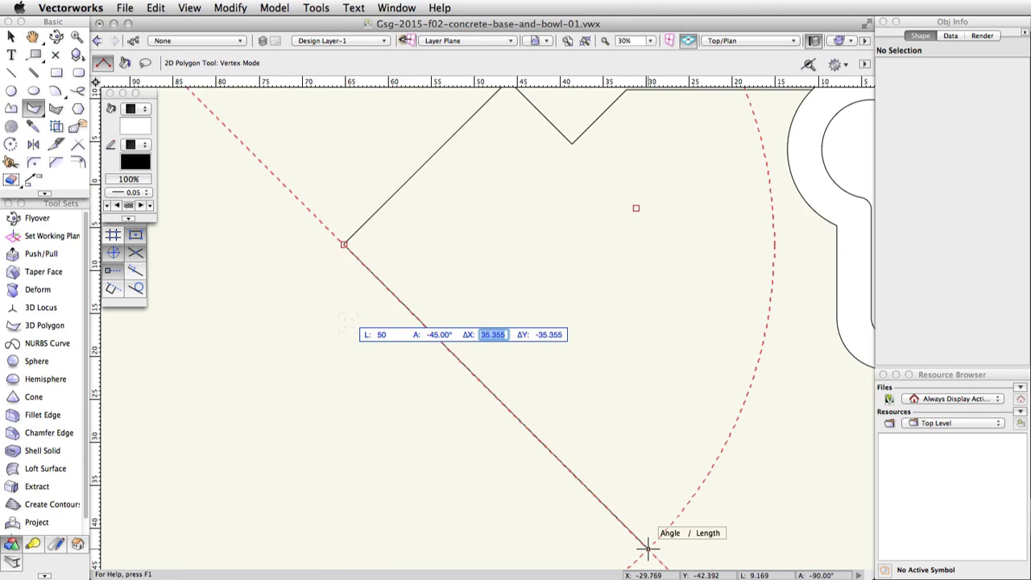
drag(595, 410, 360, 265)
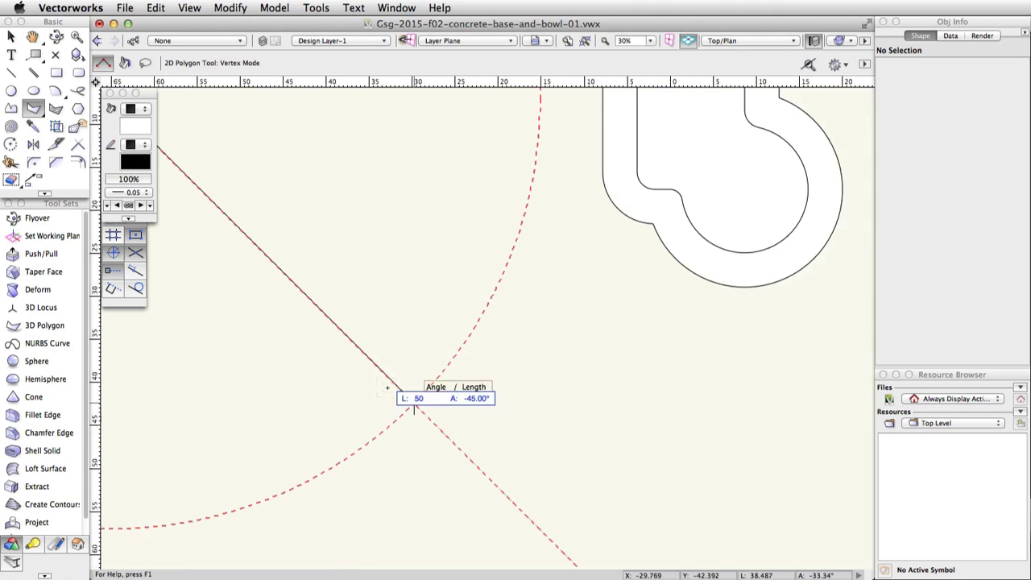
click(412, 401)
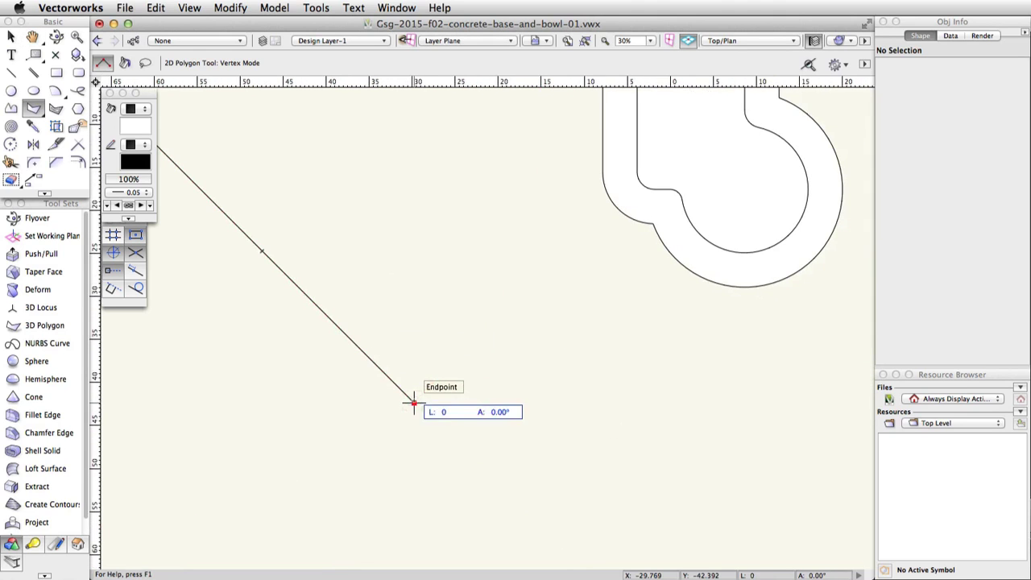
Step: Add a 22 m polygon segment at an angle of 40° from the lowest vertex
key(Tab)
text(22)
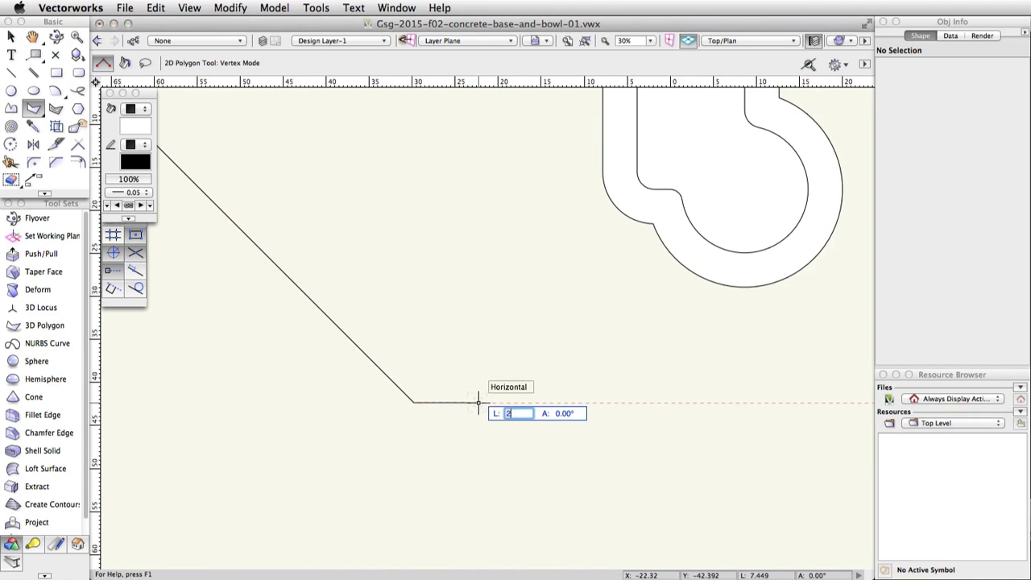
key(Tab)
text(40)
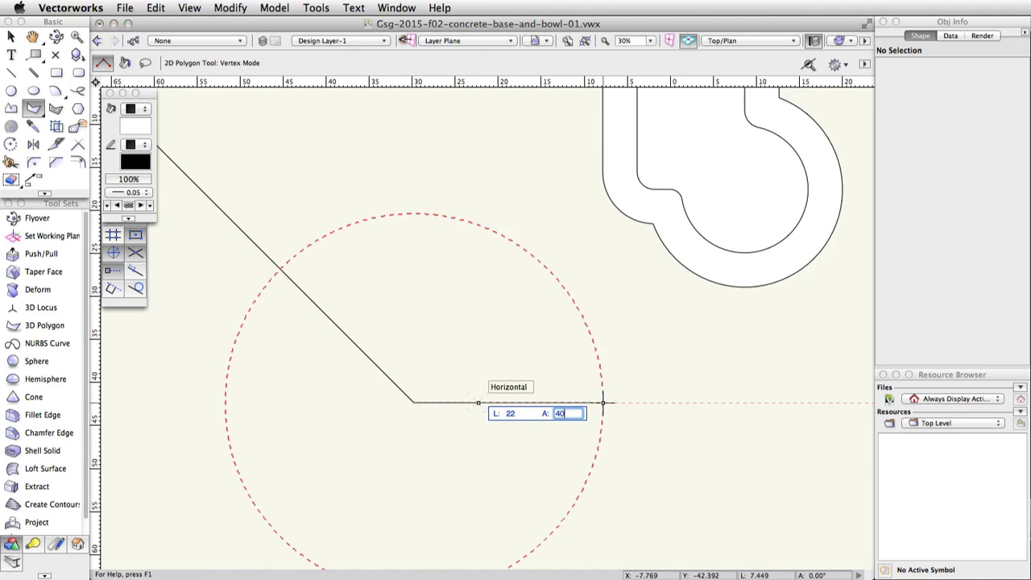
key(Tab)
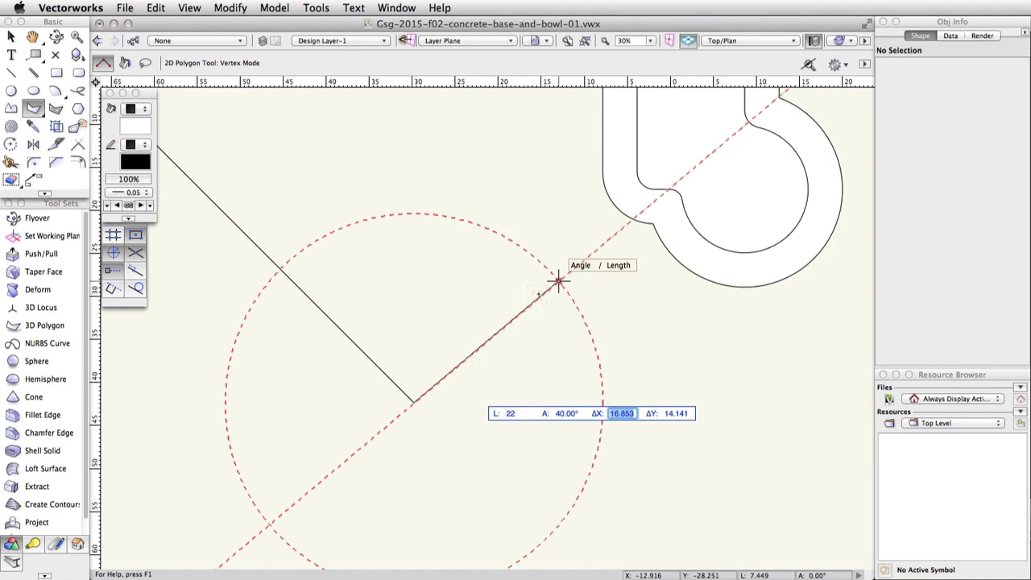
click(558, 281)
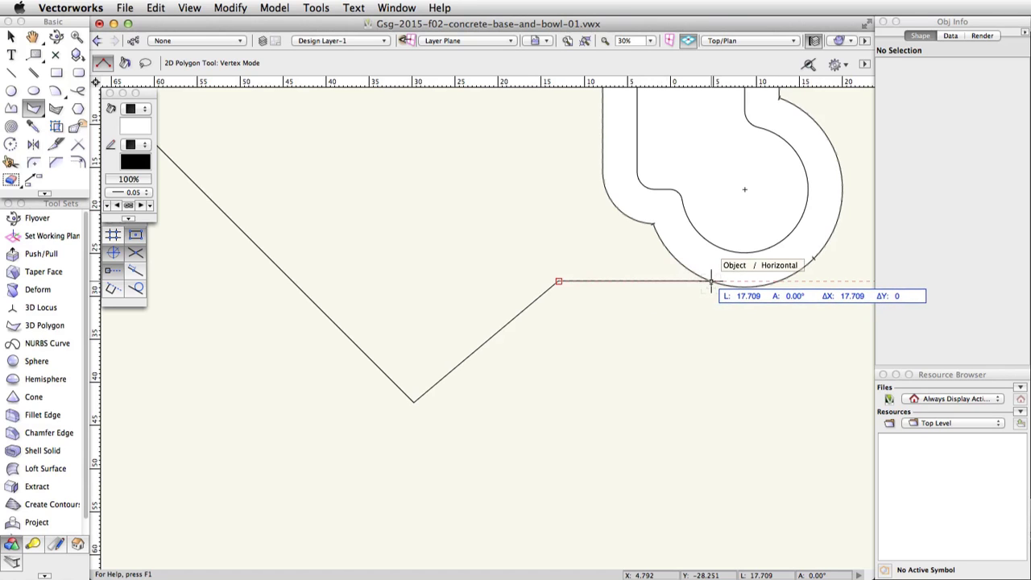
Step: Finish the polygon with a horizontal segment about 17.7 m long, ending on the outer outline's large lower arc
double_click(710, 281)
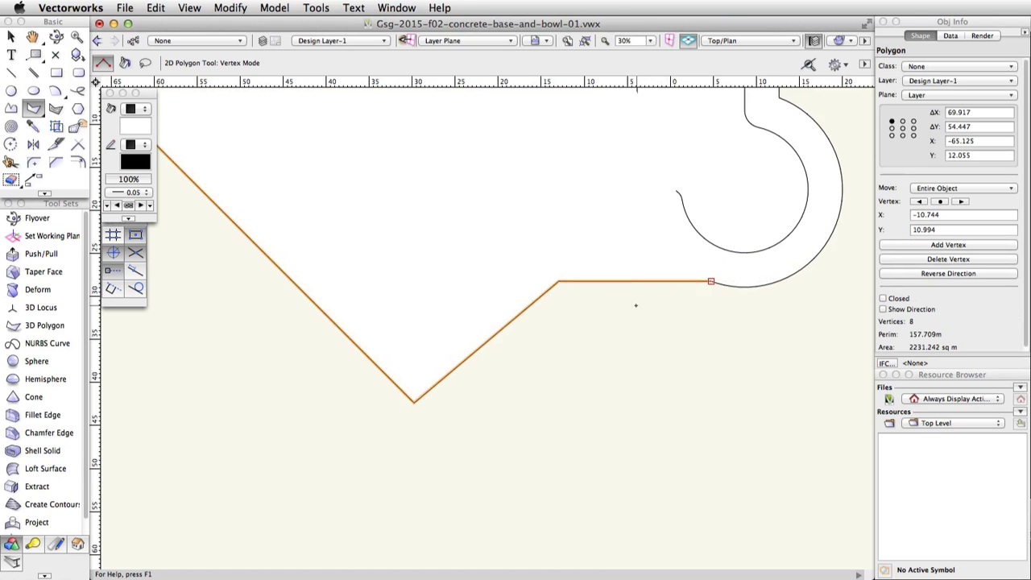
drag(636, 305, 614, 384)
scroll(615, 384, down, 3)
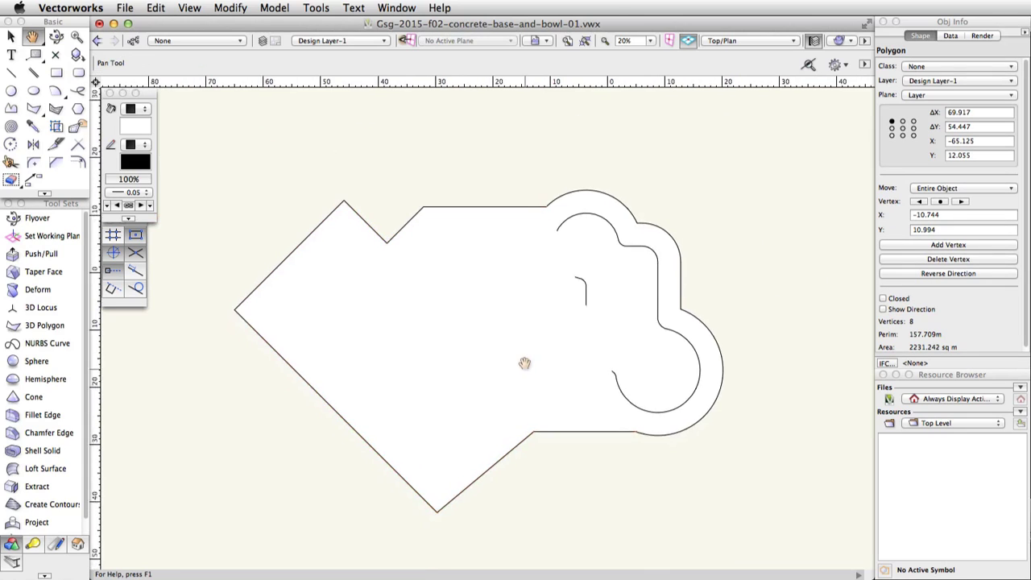
drag(522, 369, 525, 345)
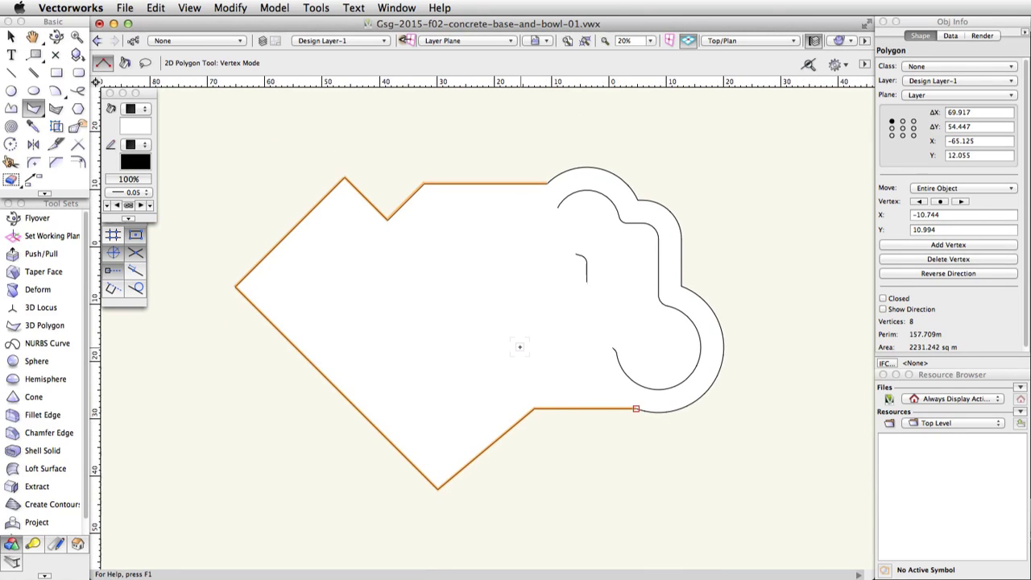
Step: Merge the polygon and the outer offset outline into one shape with Add Surface
key(x)
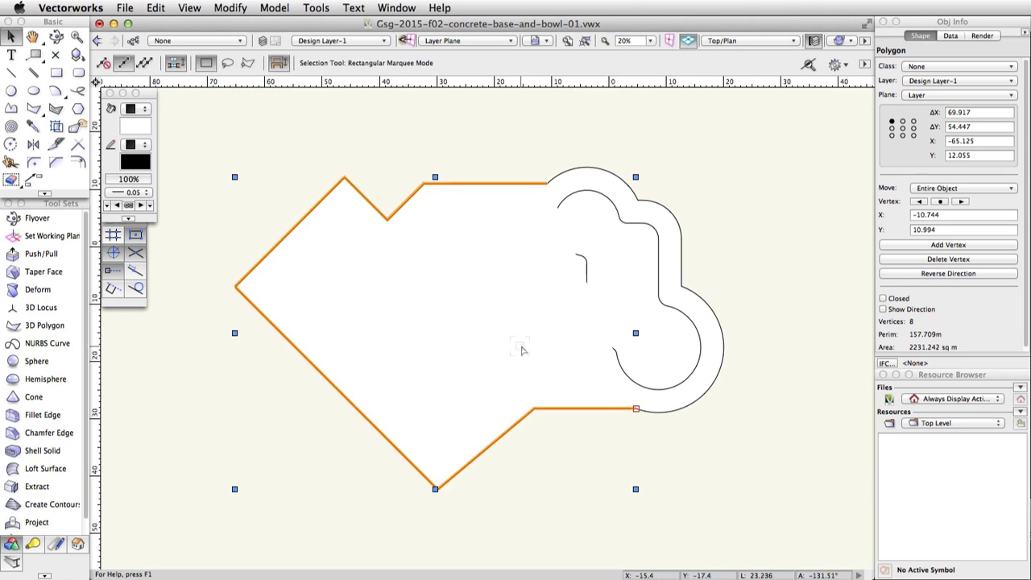
shift+click(659, 206)
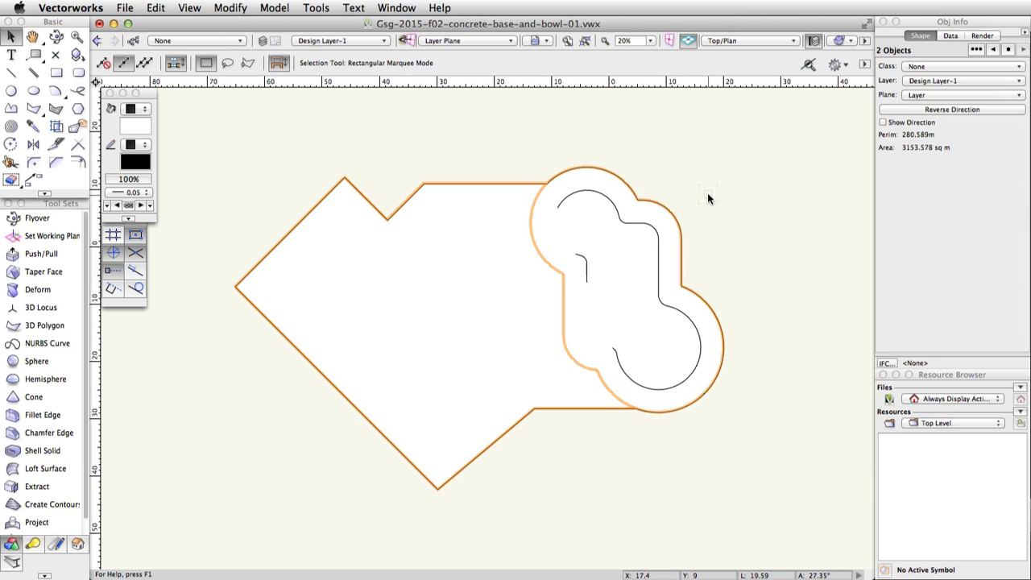
right_click(431, 250)
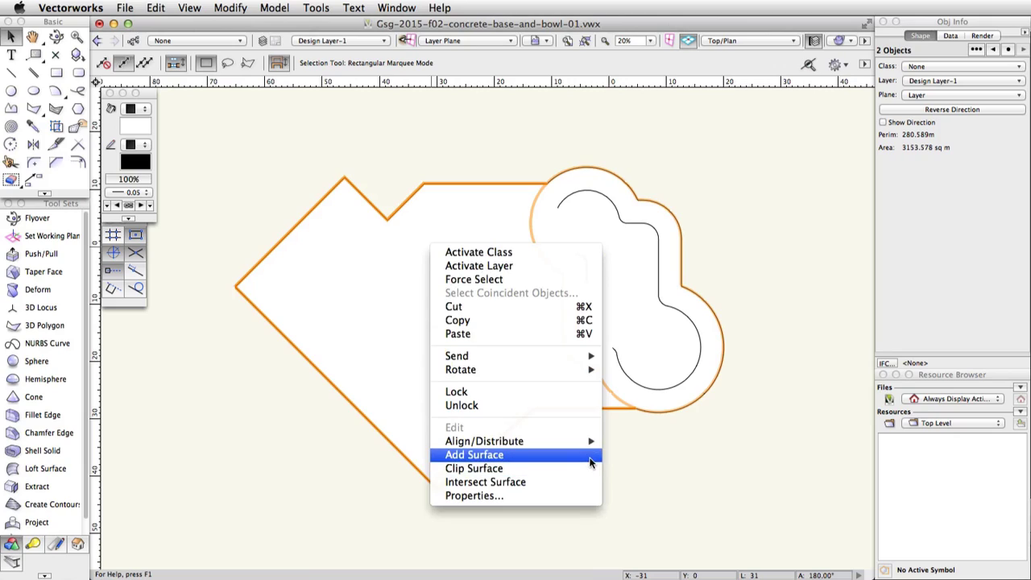
click(589, 462)
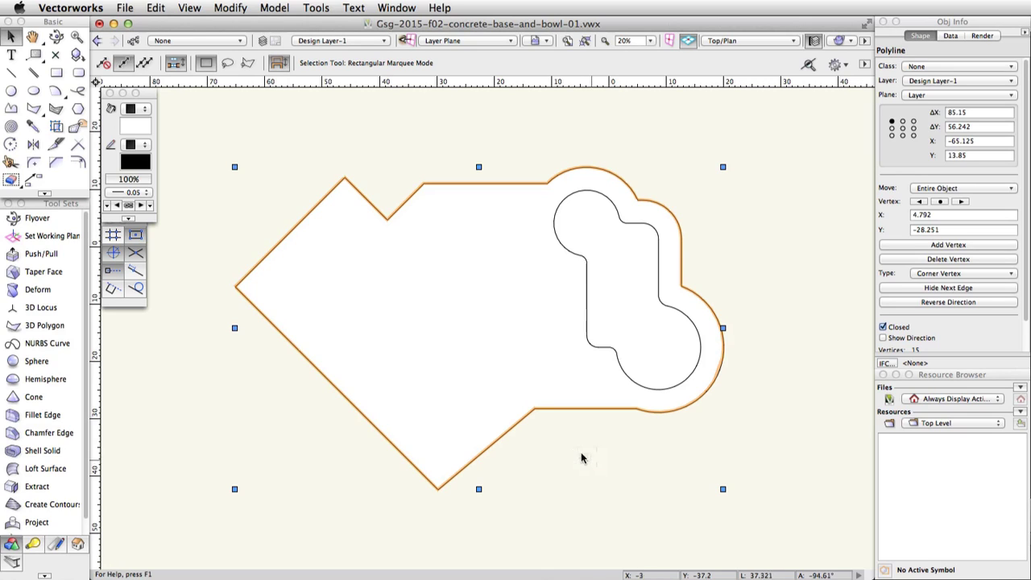
Step: Fillet the base outline's polygon corners with a 6.25 m radius in Trim Mode, starting where the upper horizontal edge meets the short diagonal
click(34, 162)
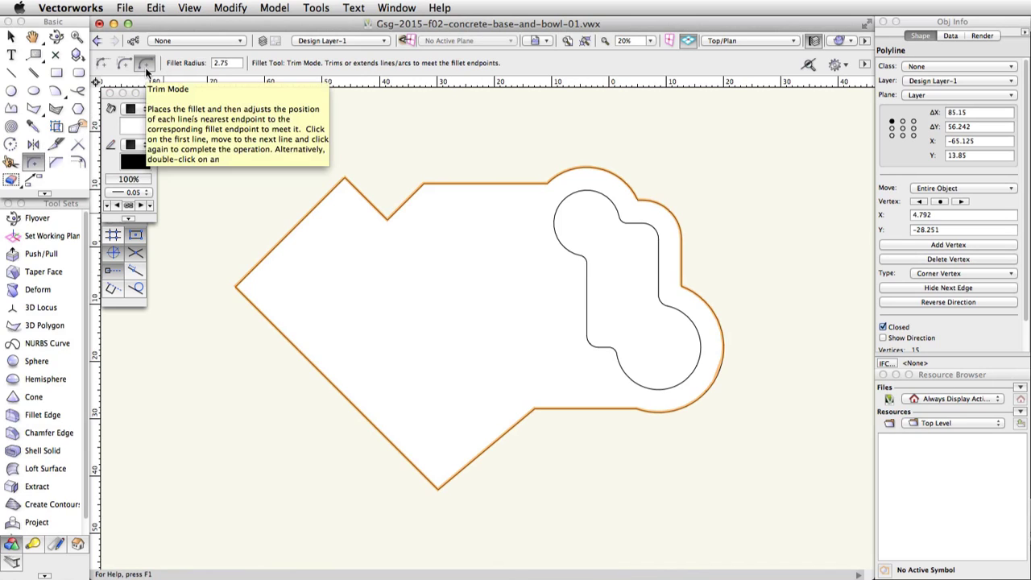
click(222, 63)
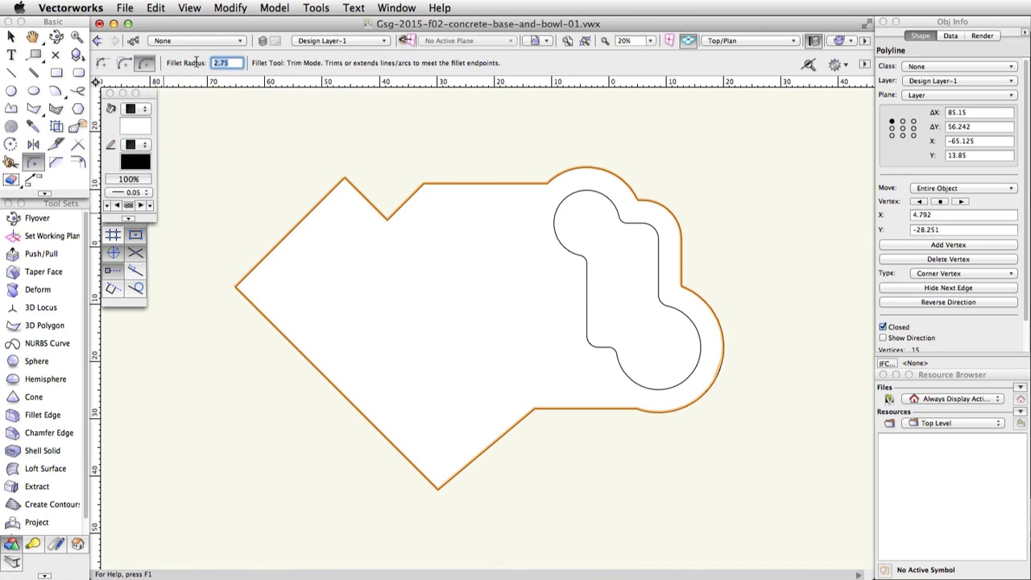
text(6.25)
key(Return)
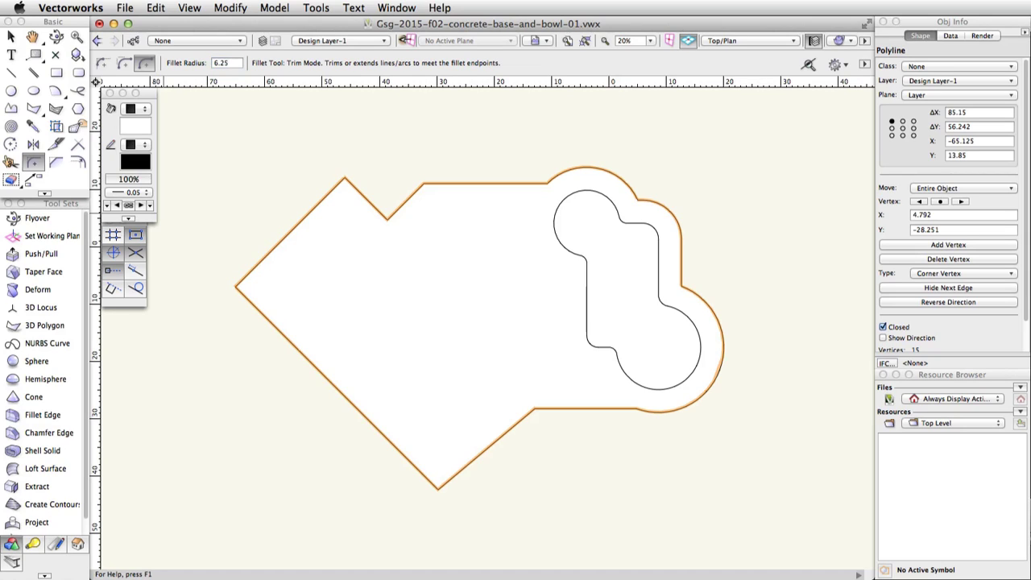
click(479, 183)
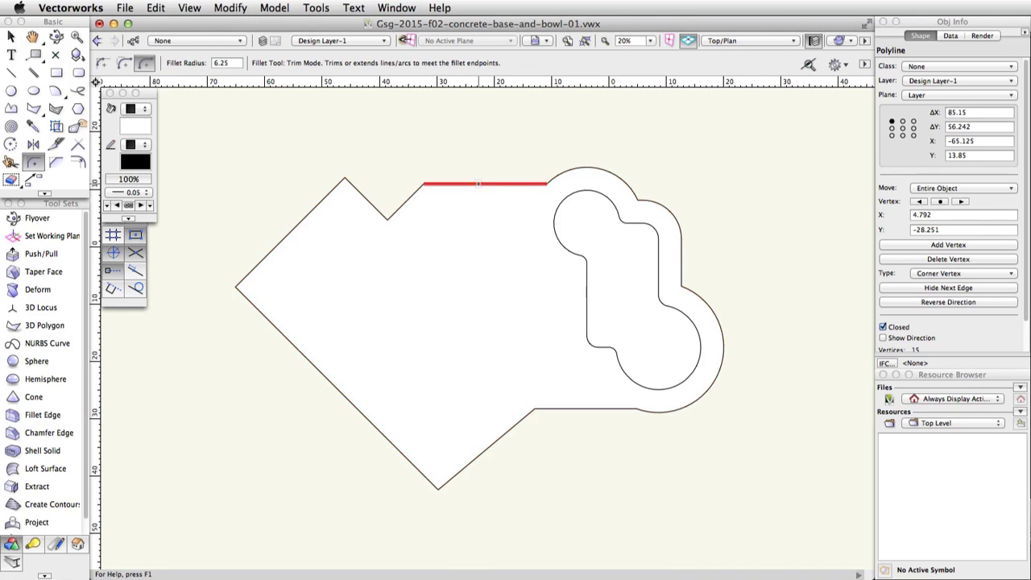
click(404, 200)
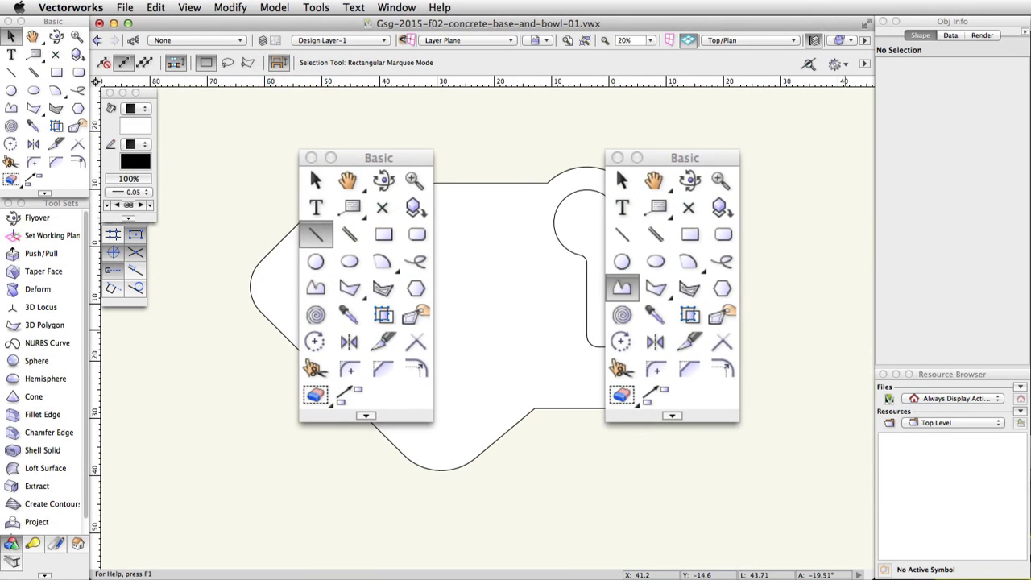
Step: Extrude the filleted base outline 3 m upward with Push/Pull
key(p)
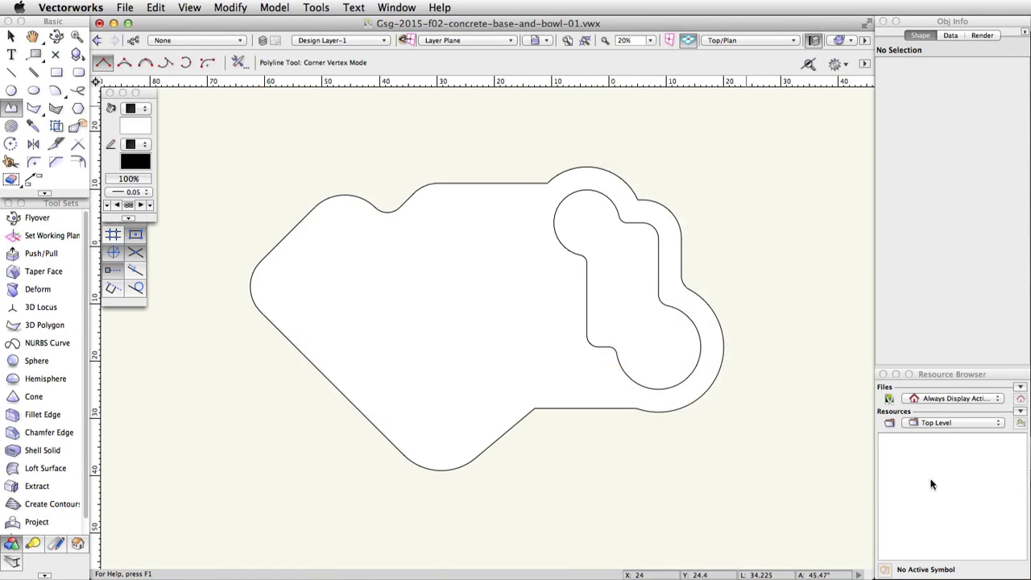
click(791, 43)
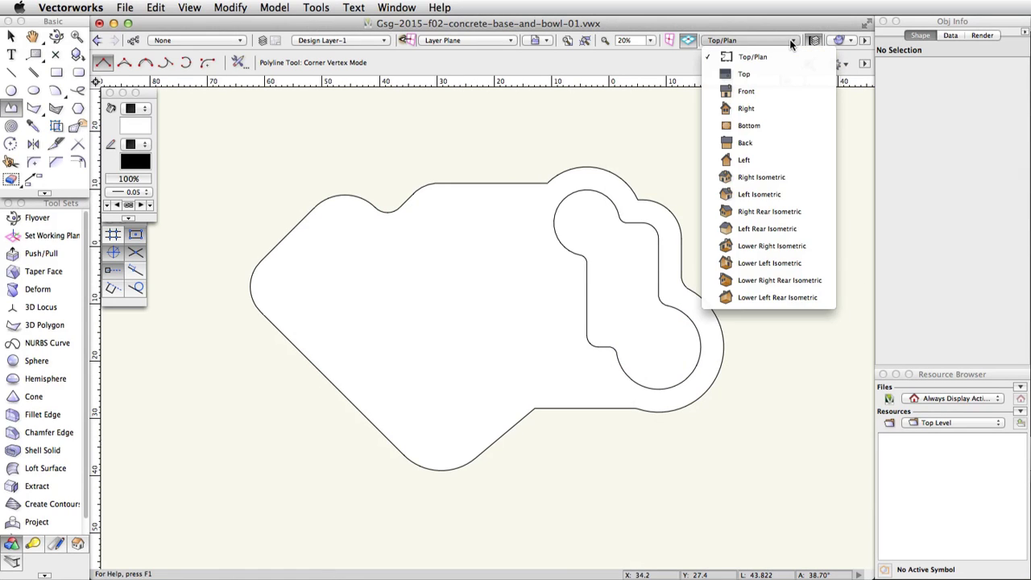
click(797, 178)
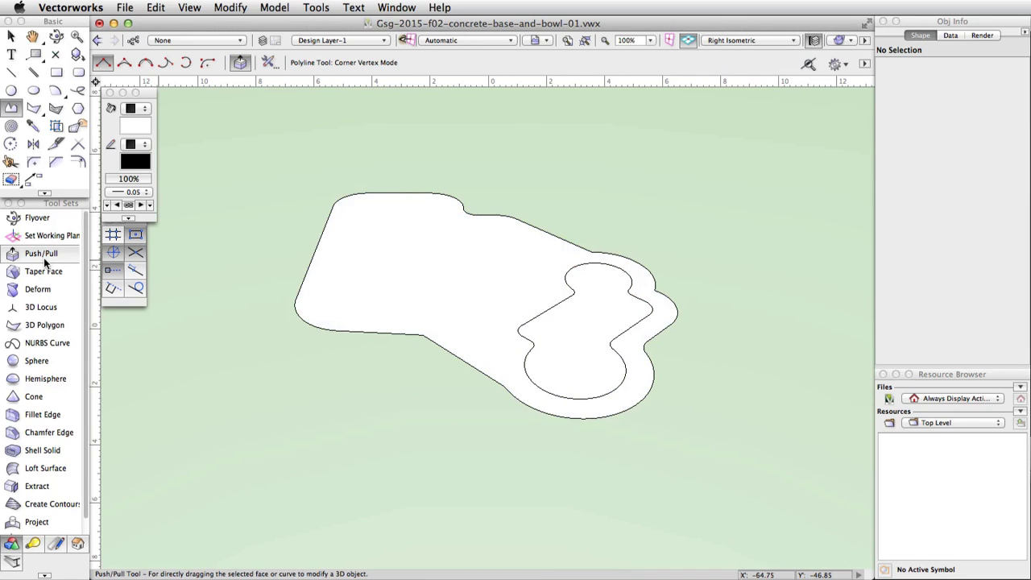
click(43, 256)
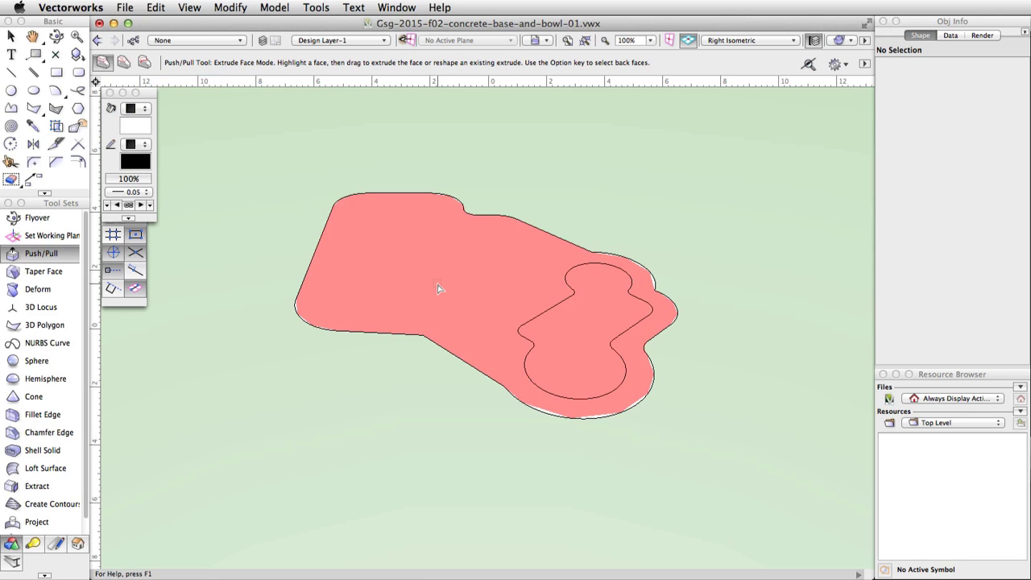
drag(438, 287, 430, 165)
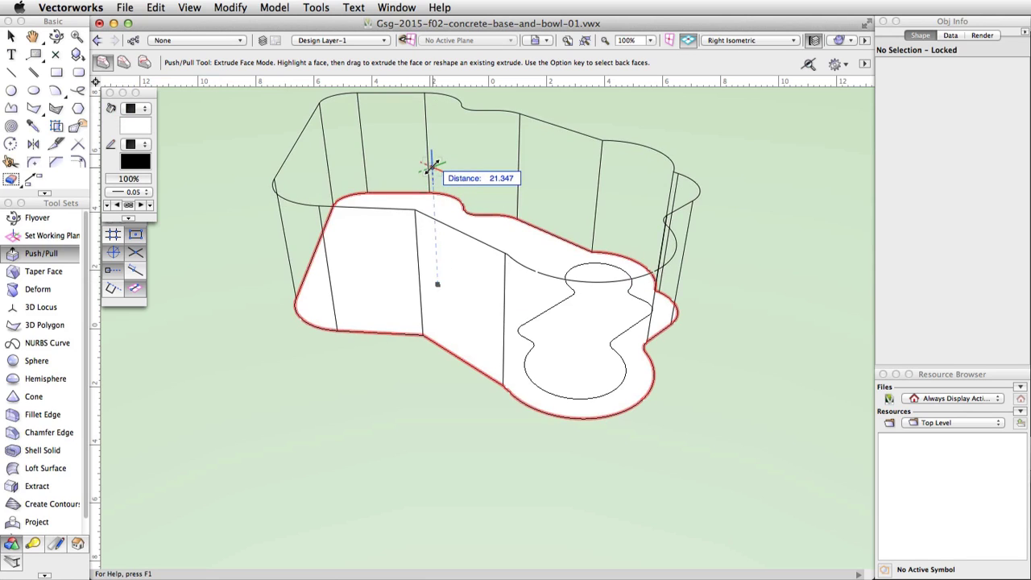
key(Tab)
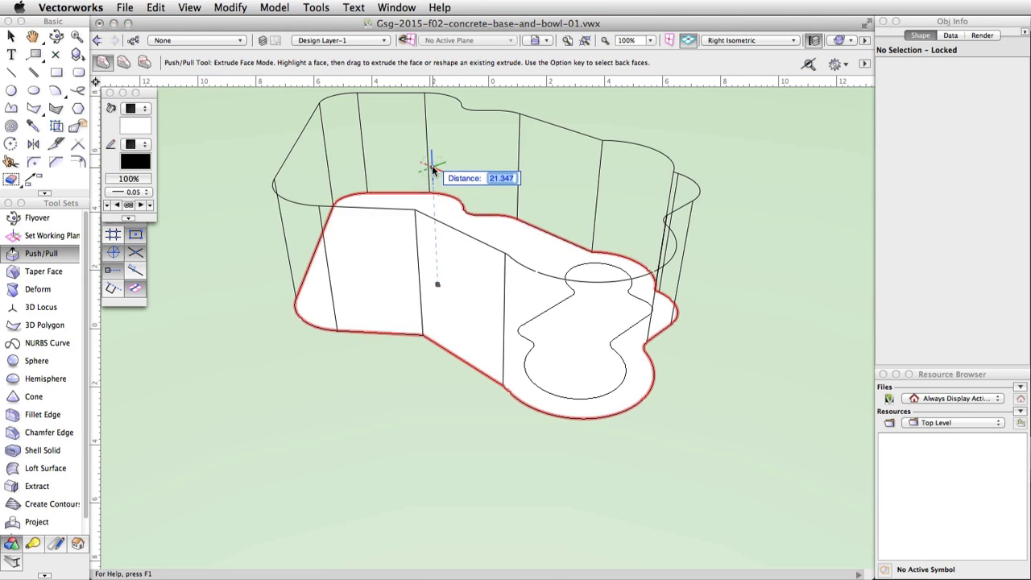
text(3)
key(Return)
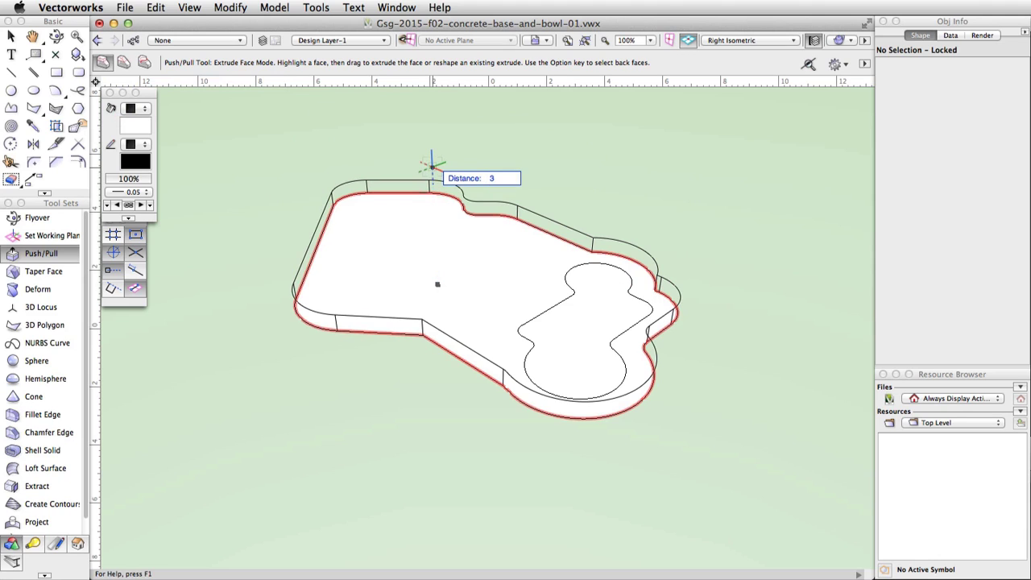
click(431, 167)
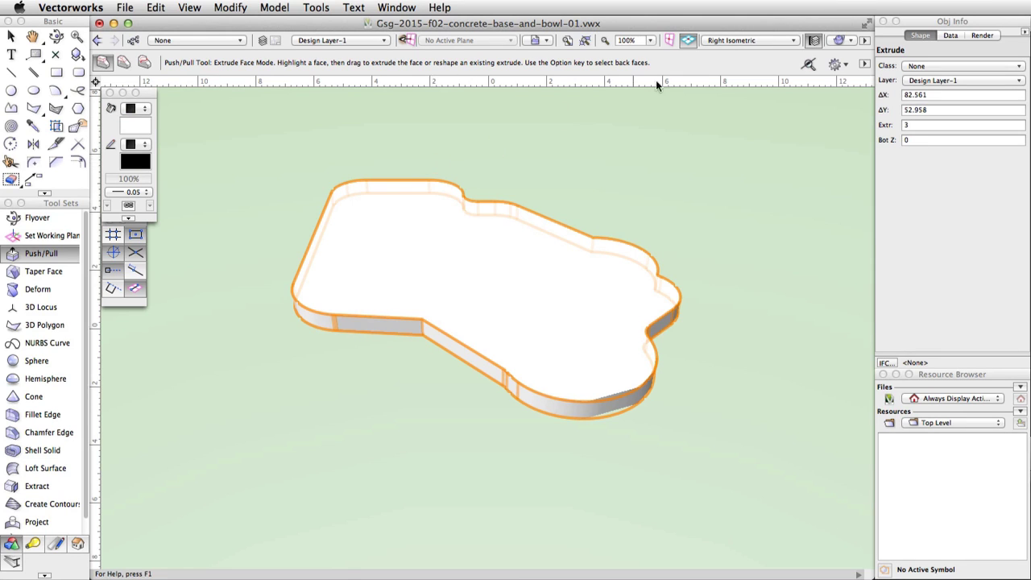
Step: Draw a straight polyline about 39.2 m long across the base's top face, from the lower inner corner perpendicular to the upper edge
click(778, 41)
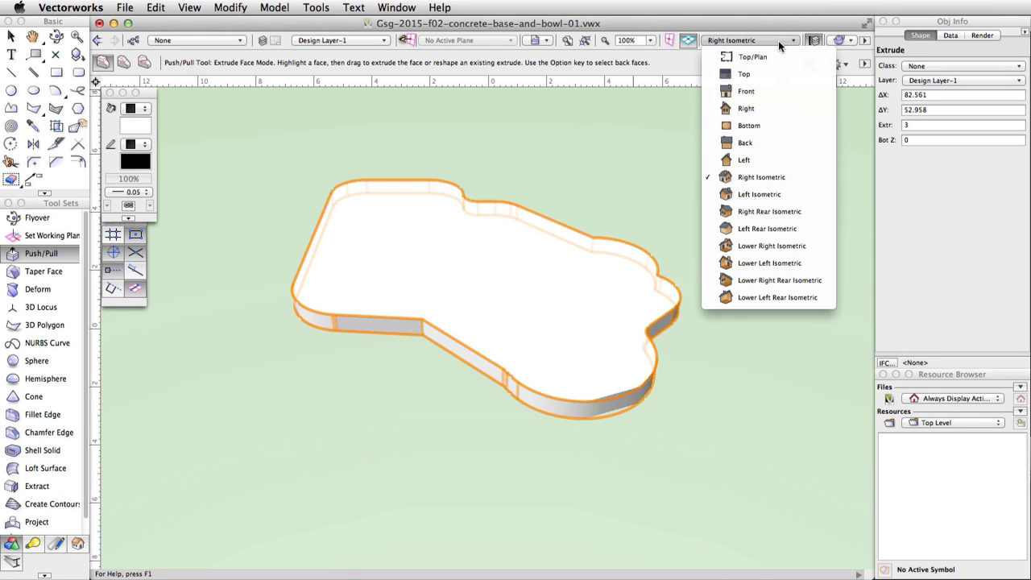
click(778, 74)
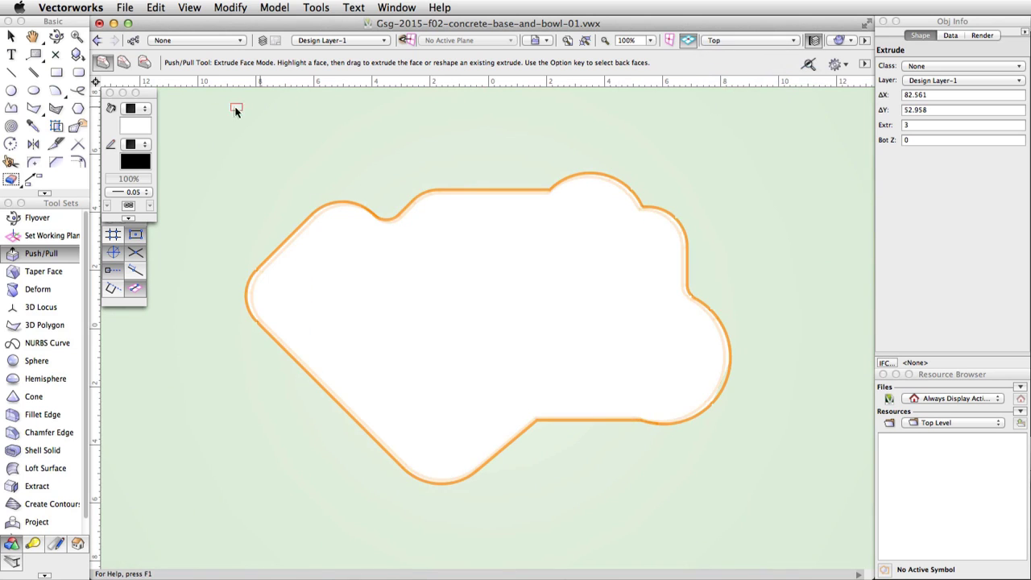
click(11, 109)
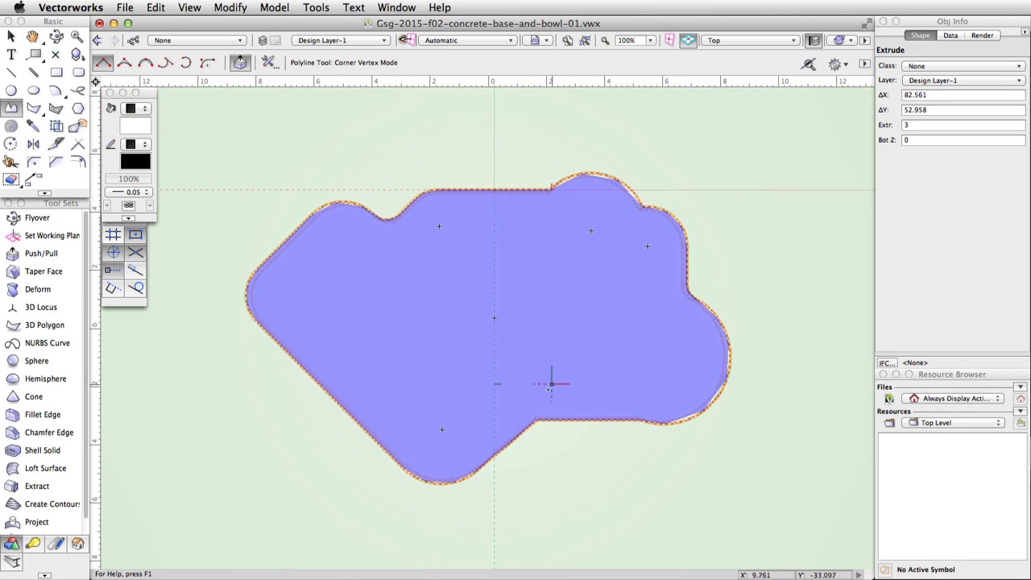
click(536, 418)
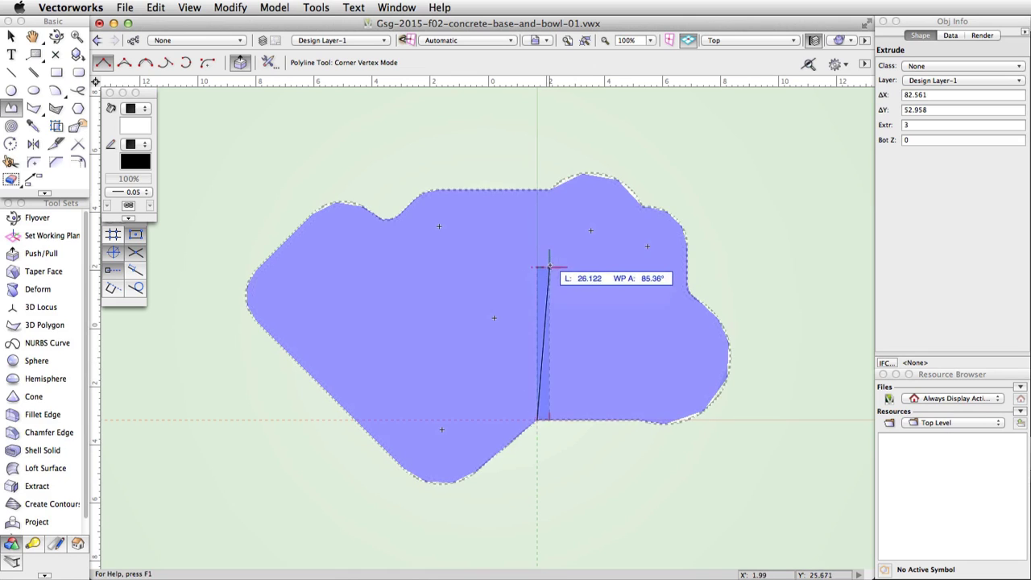
click(536, 190)
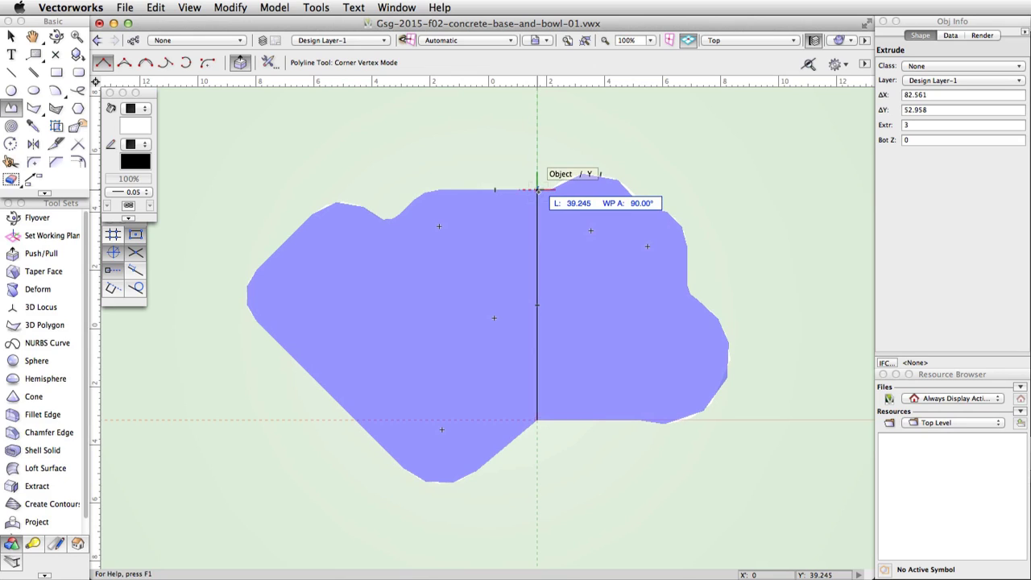
click(536, 190)
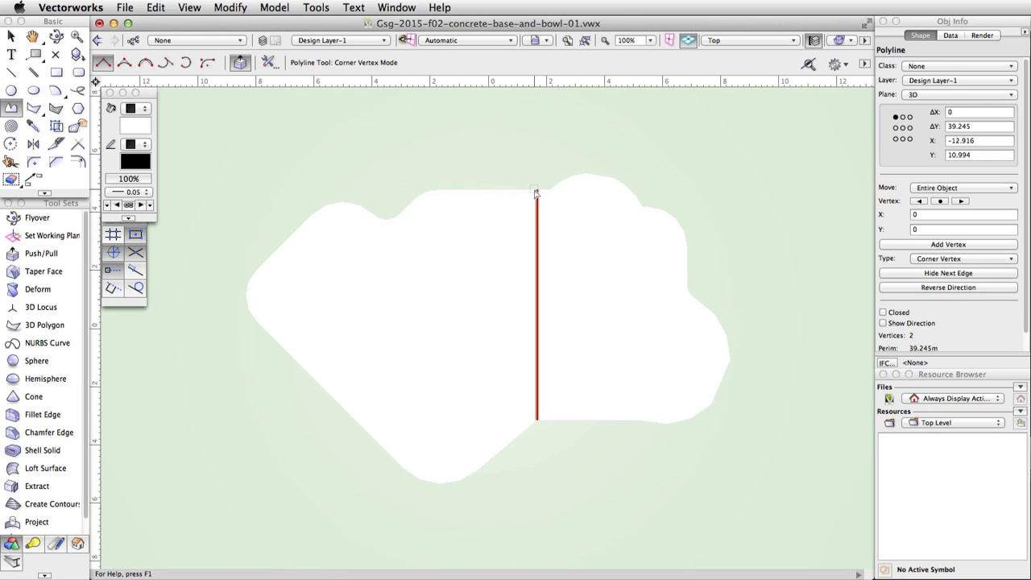
Step: Lower the larger part of the top face, on the side away from the bowl, by 1.5 m using Push/Pull in Sub-Face Mode
click(791, 41)
click(785, 194)
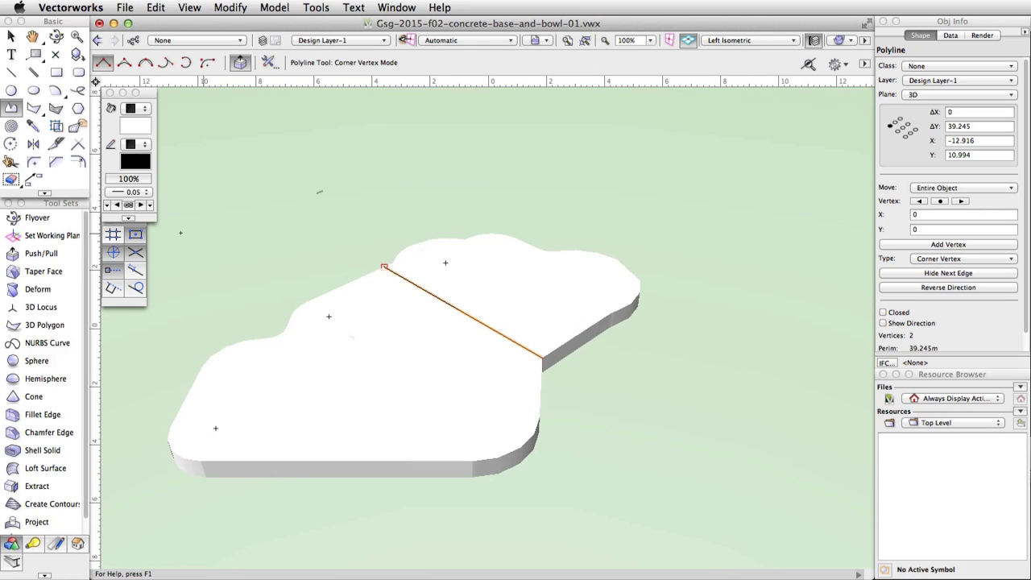
click(42, 253)
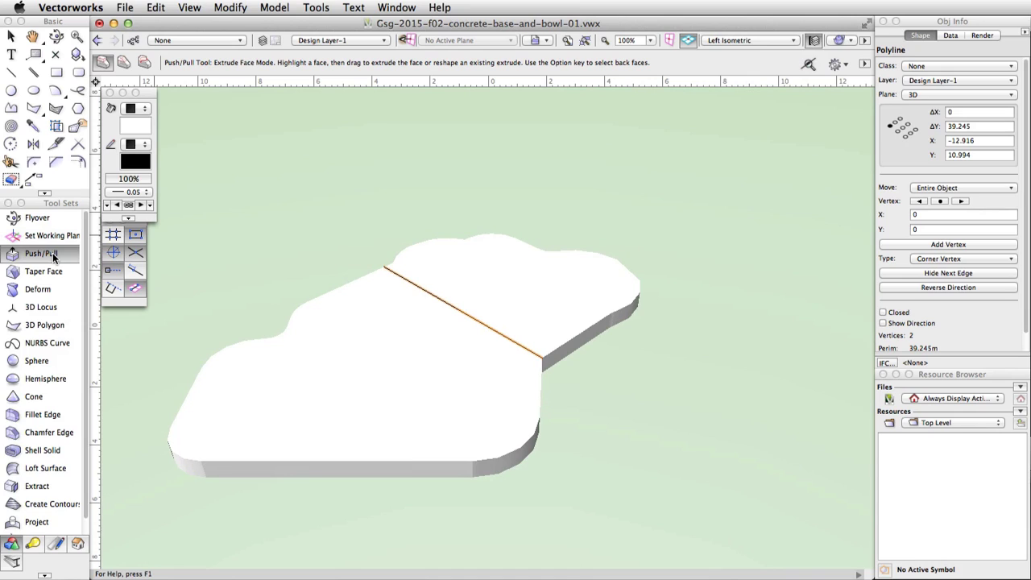
click(144, 65)
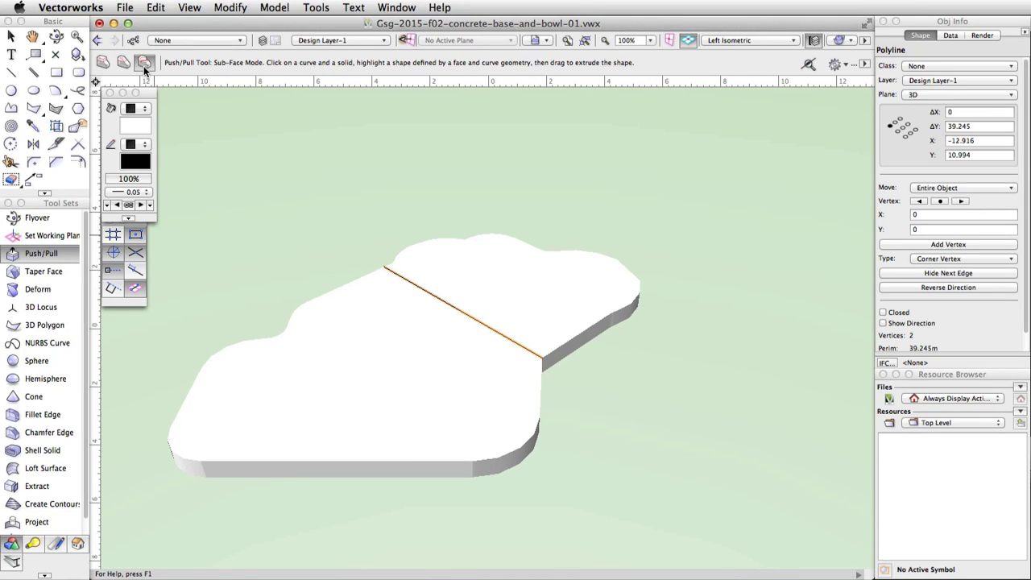
click(414, 289)
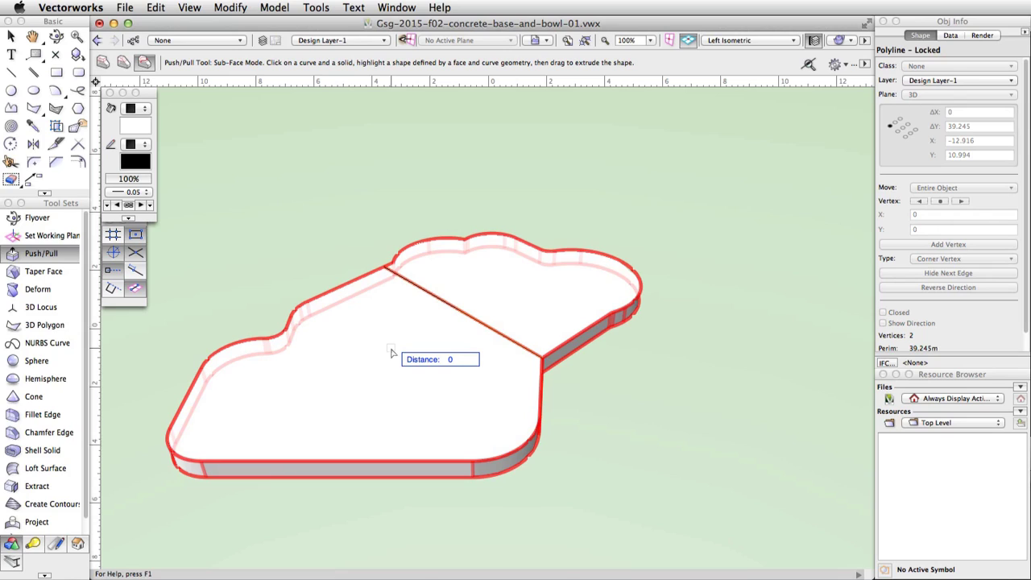
click(391, 353)
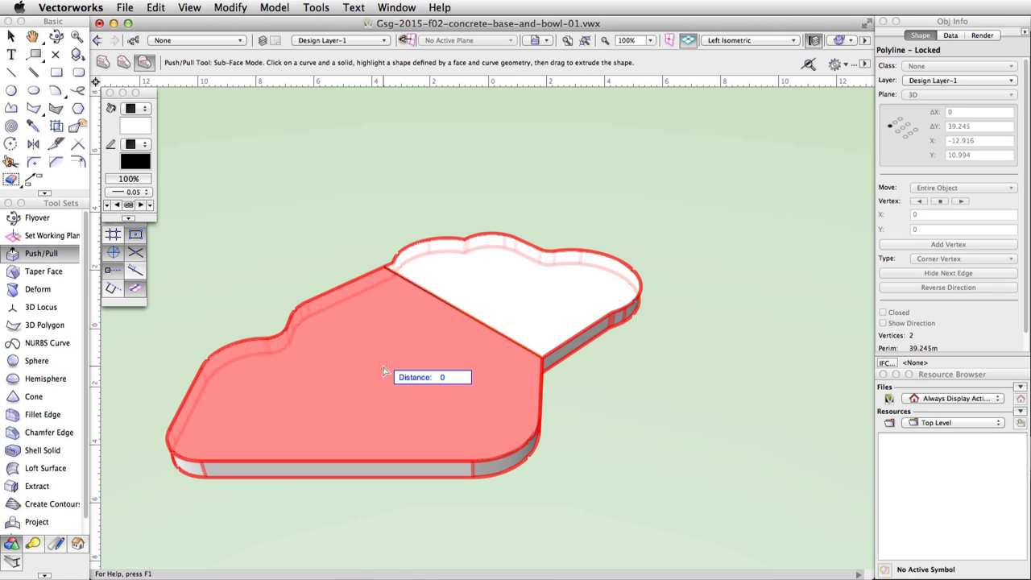
drag(379, 362, 385, 504)
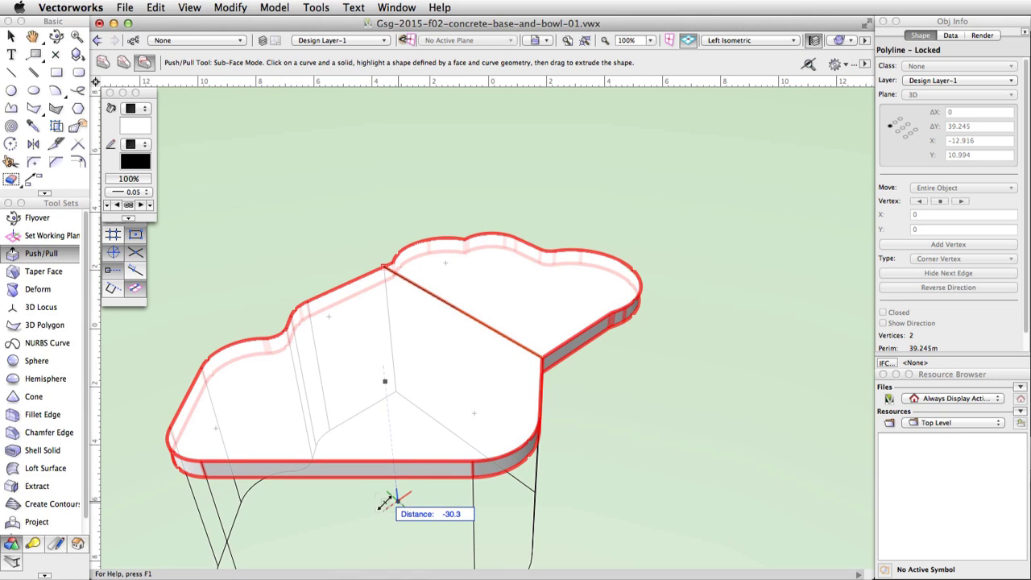
key(Tab)
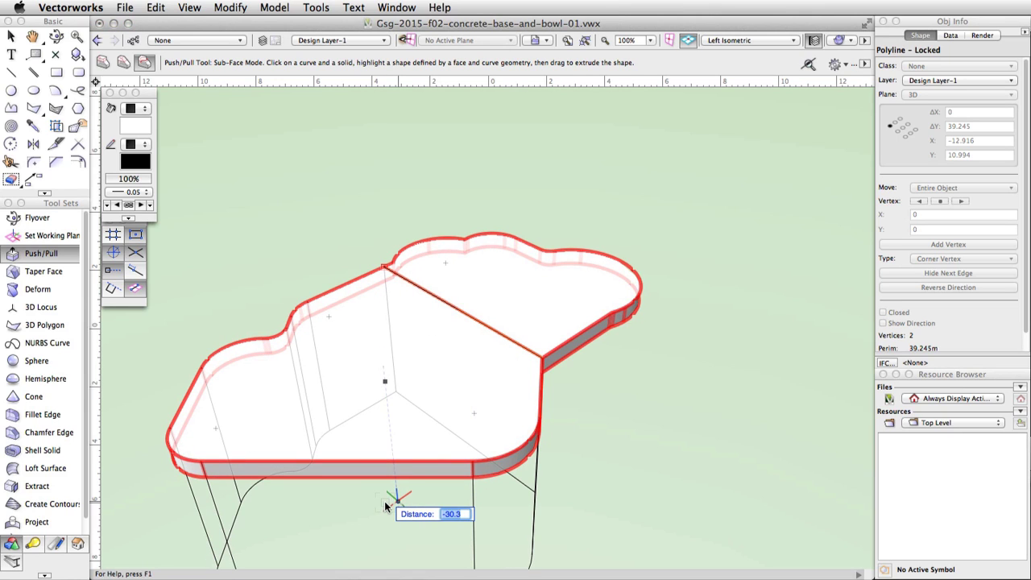
text(-1.5)
key(Return)
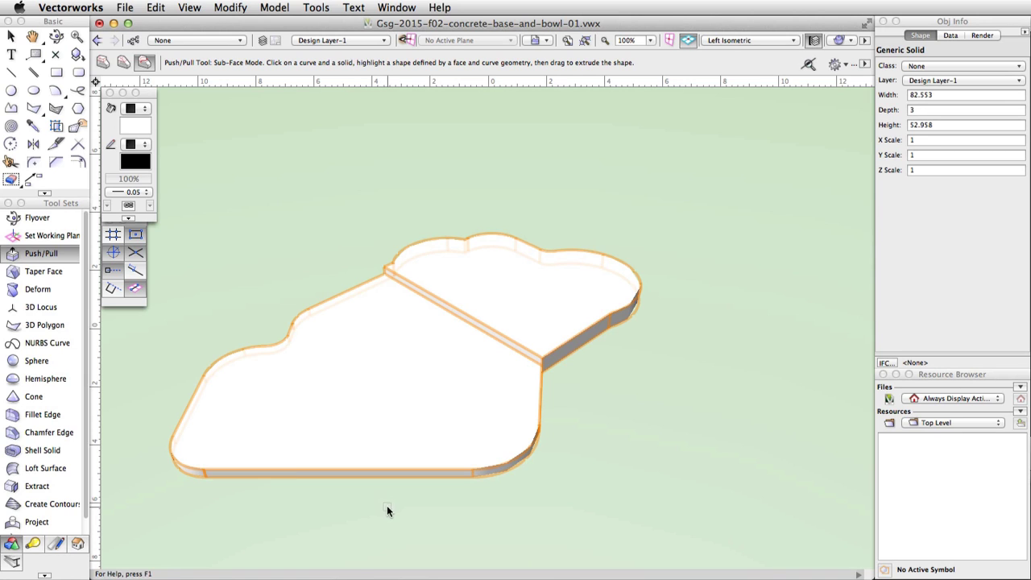
Step: Draw an S-shaped polyline in Point on Arc Mode across the lowered top face, with arc radii of about 21.9 m and 17.3 m
click(792, 41)
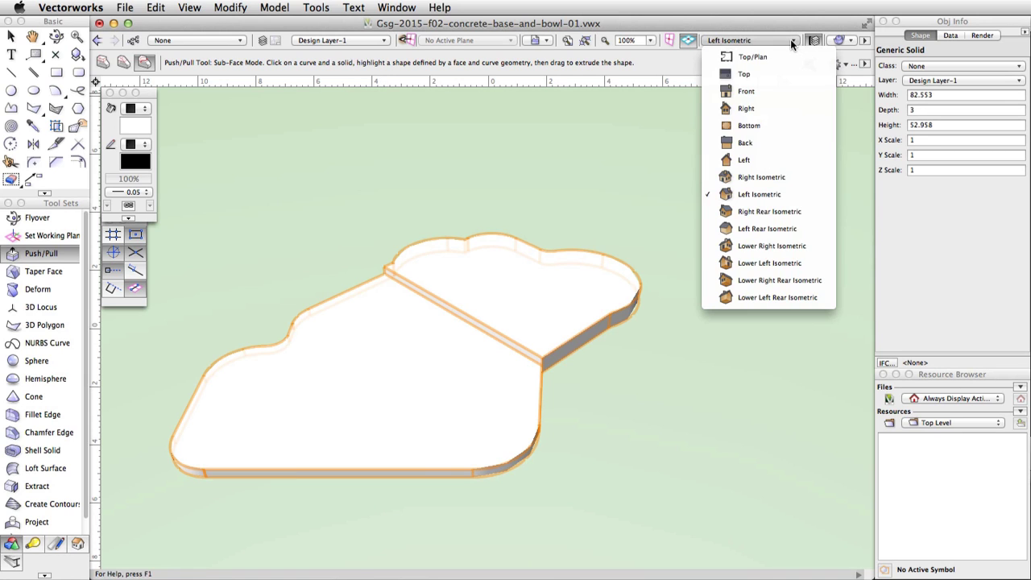
click(790, 69)
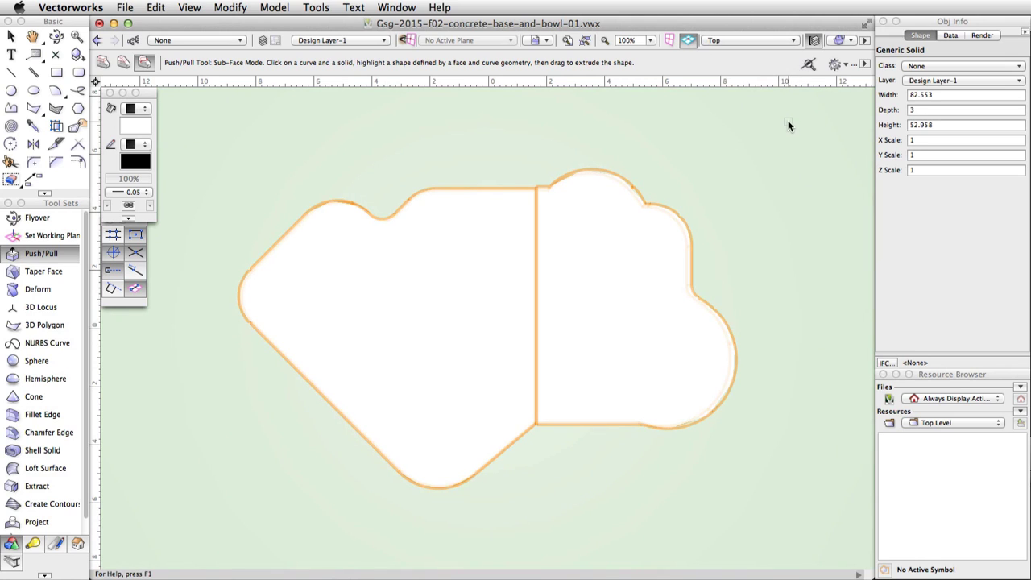
click(16, 107)
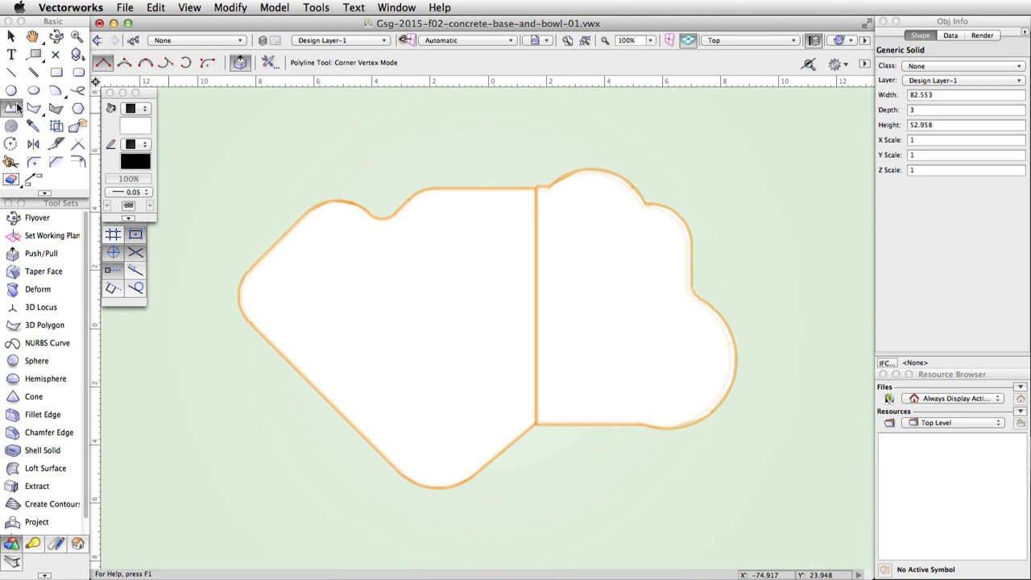
key(Escape)
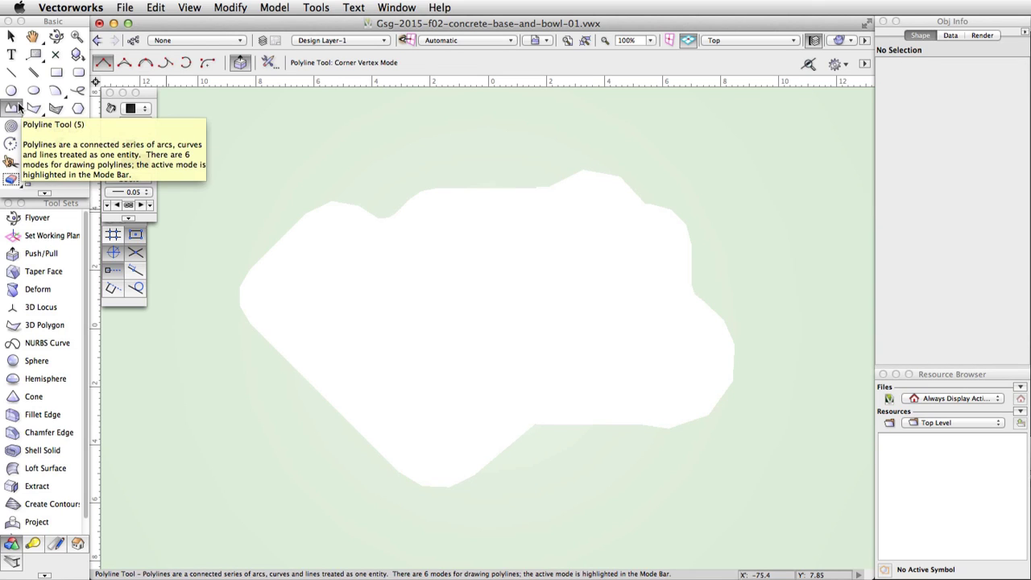
click(185, 62)
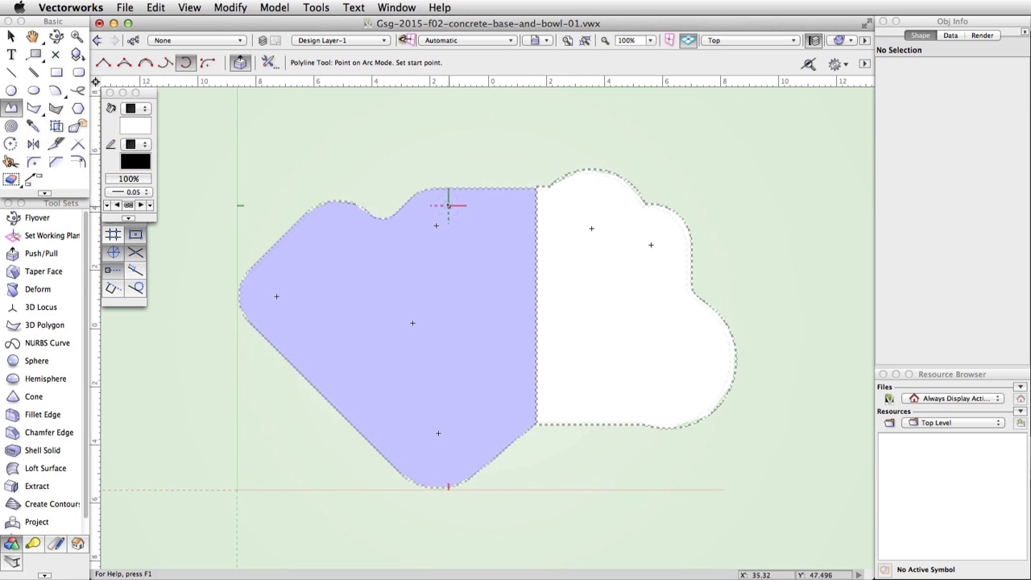
click(435, 189)
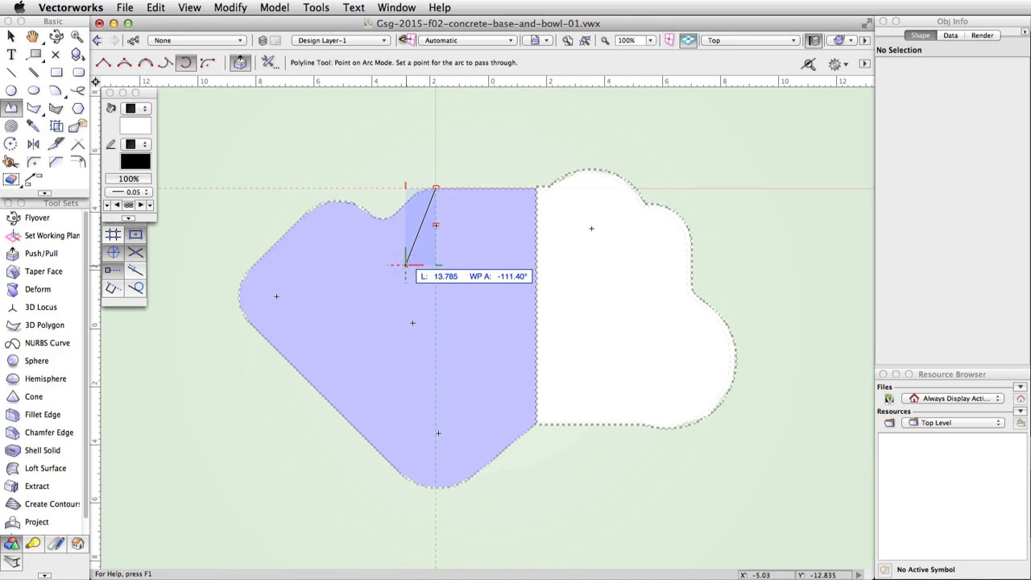
click(405, 265)
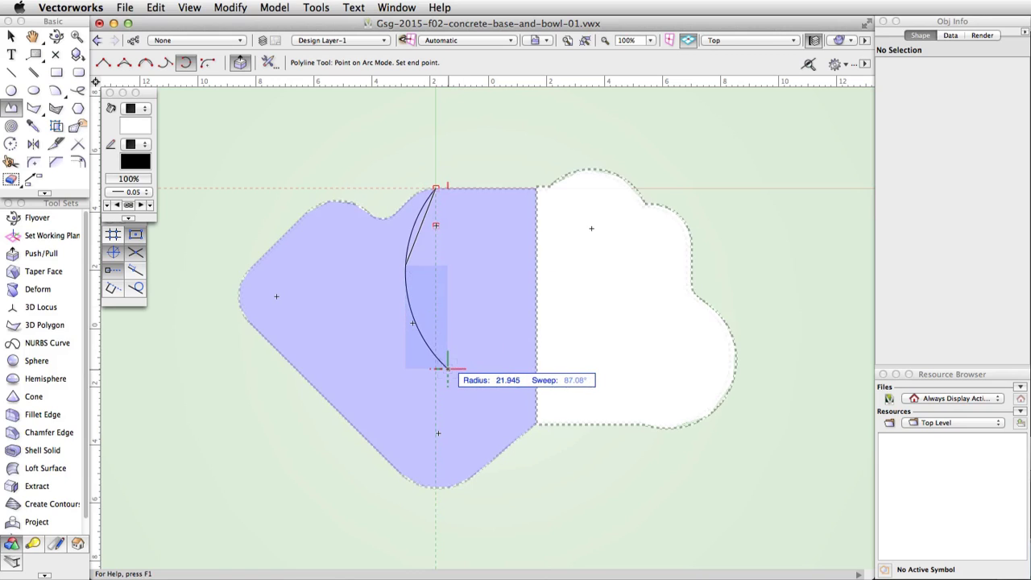
click(447, 369)
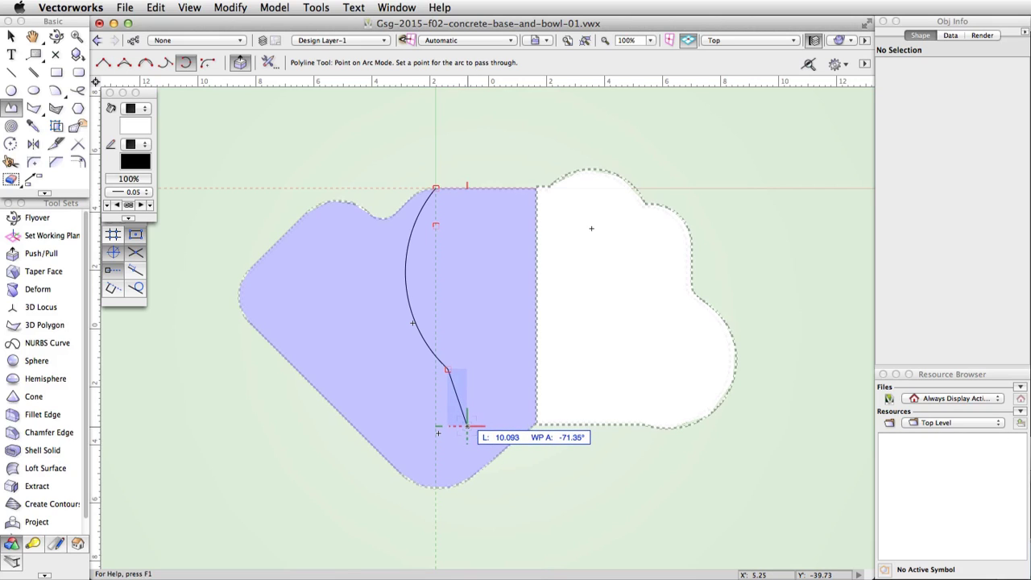
click(466, 426)
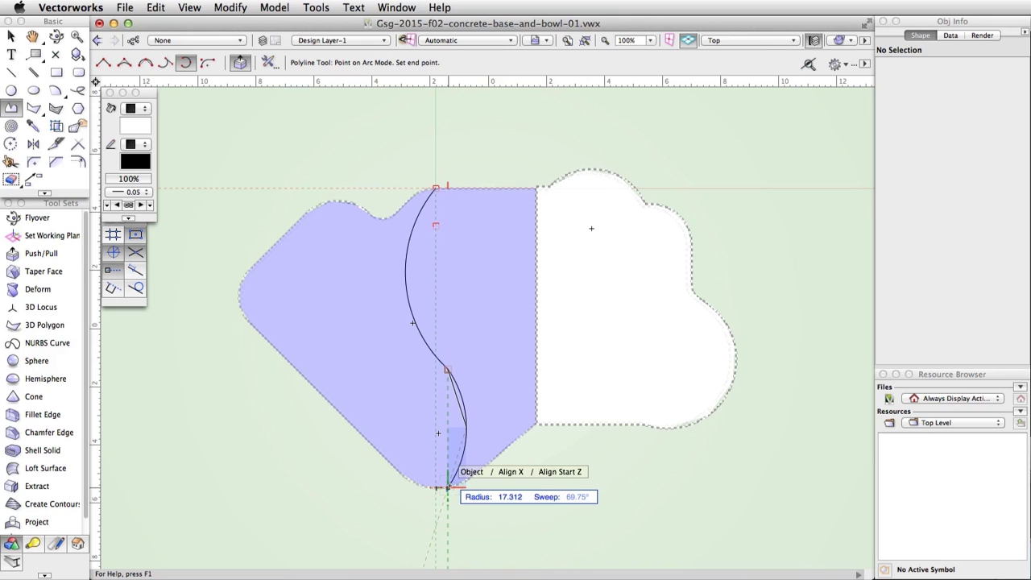
double_click(447, 487)
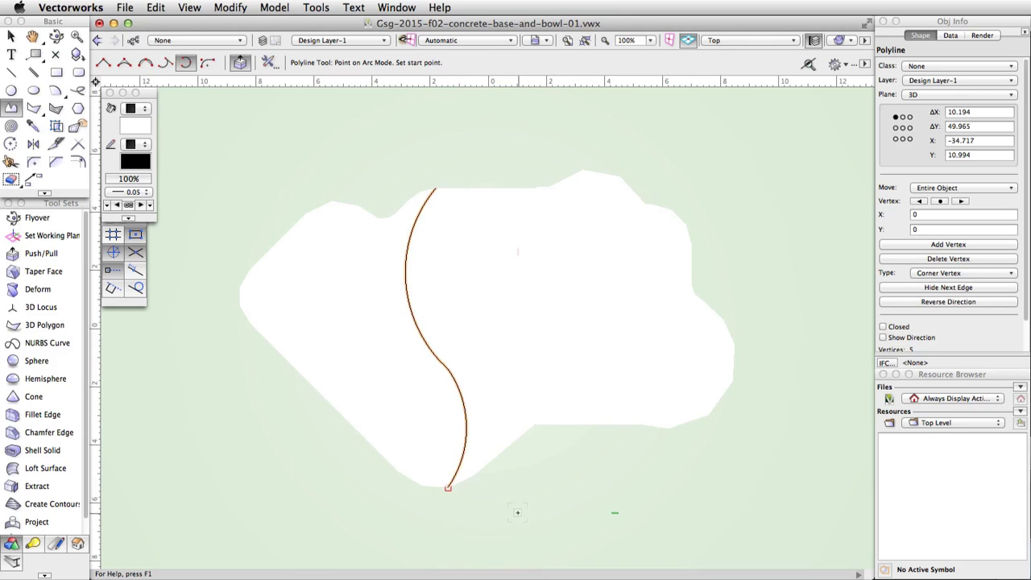
Step: Lower the top-face section beyond the S-curve, away from the straight step, by 1.2 m using Push/Pull in Sub-Face Mode
click(792, 41)
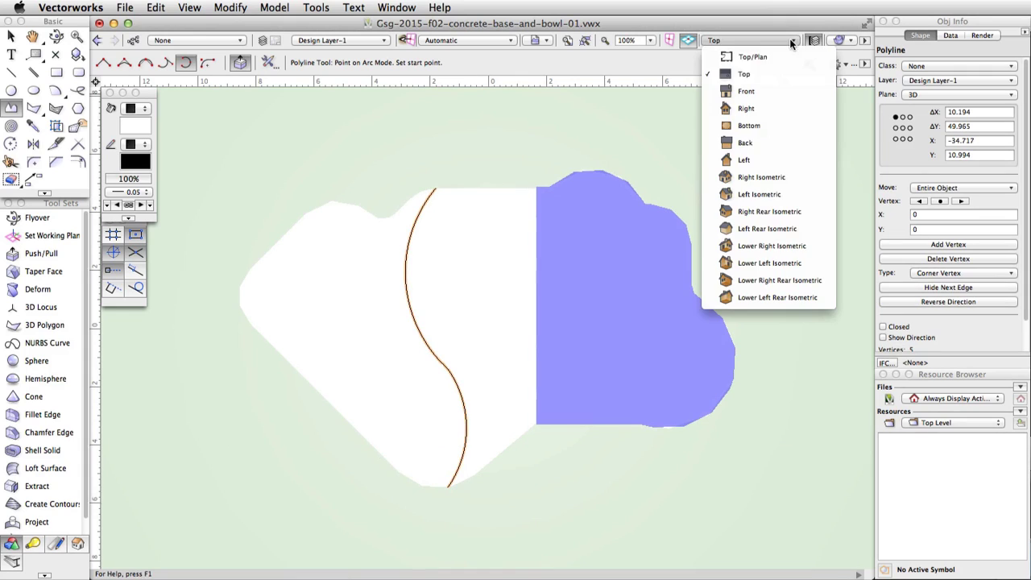
click(759, 194)
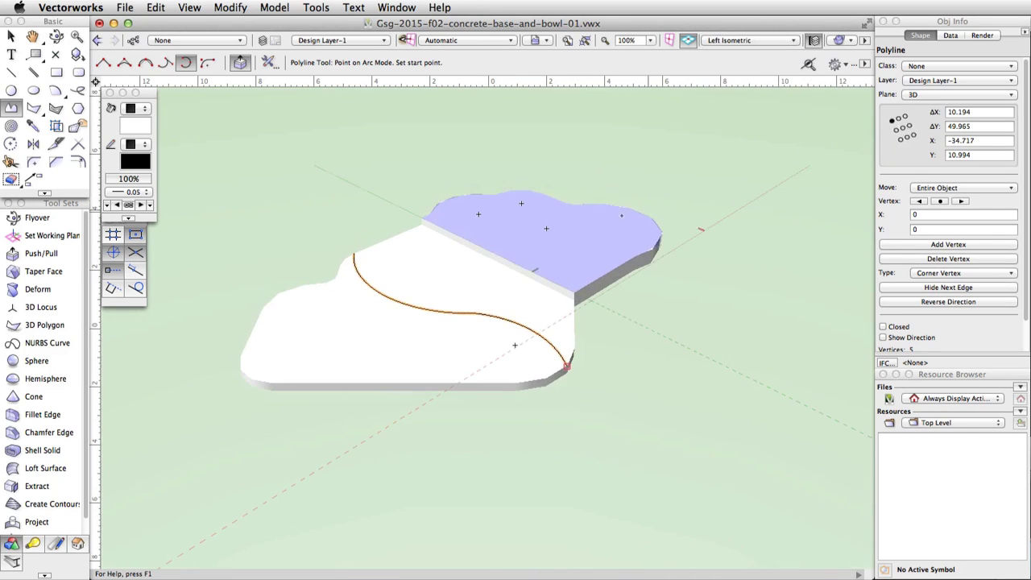
click(32, 255)
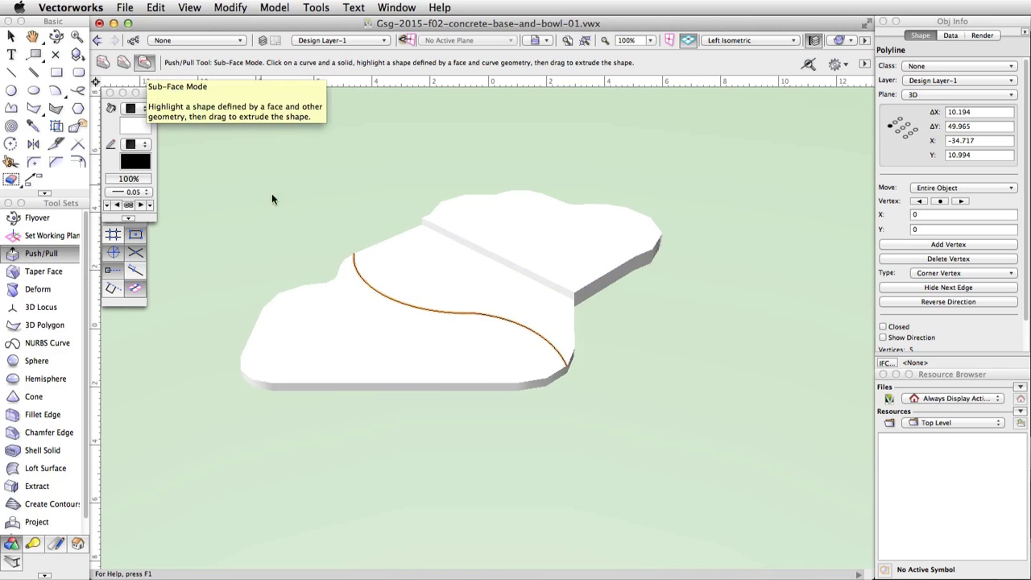
click(371, 287)
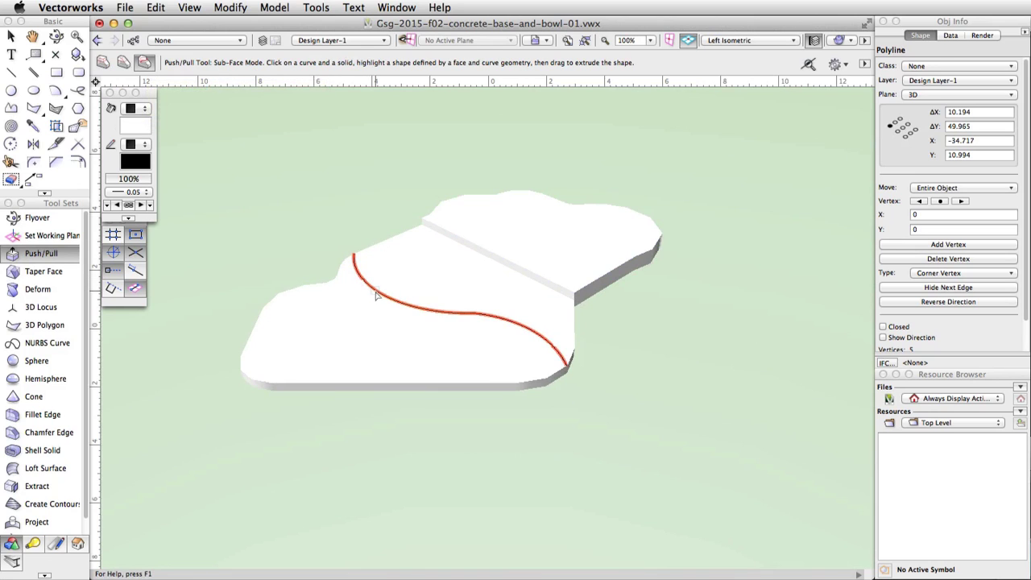
click(367, 290)
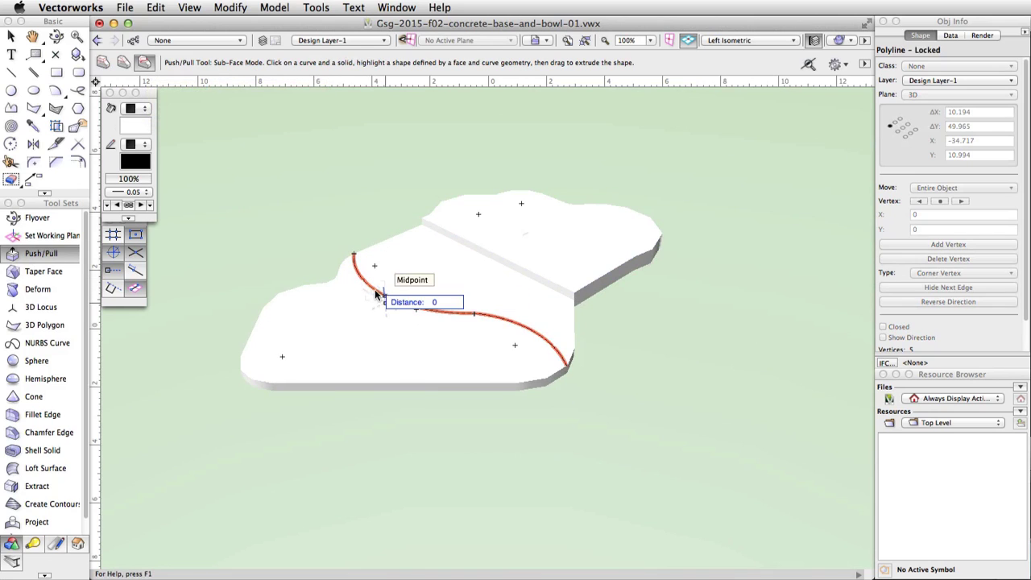
click(340, 313)
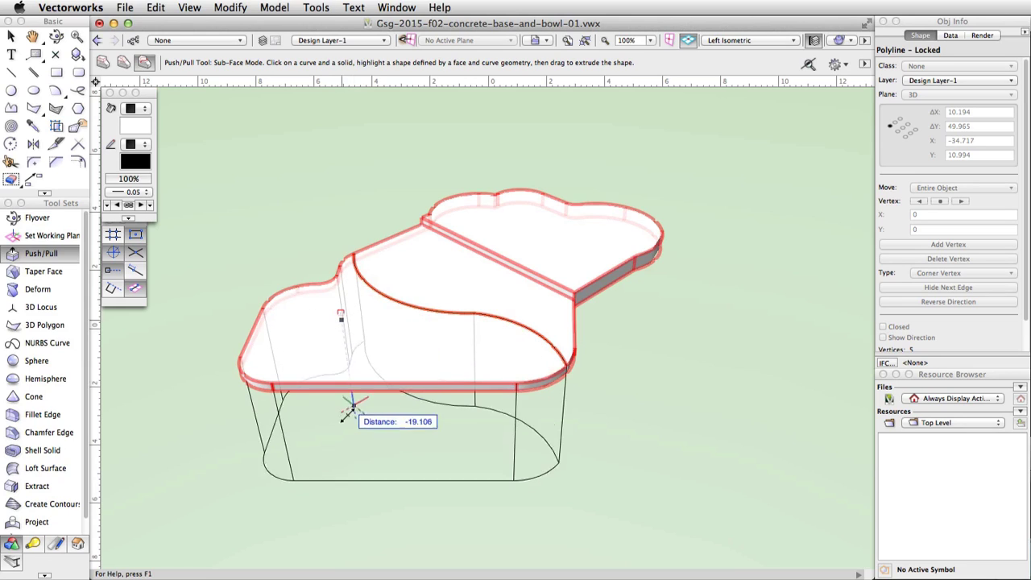
key(Tab)
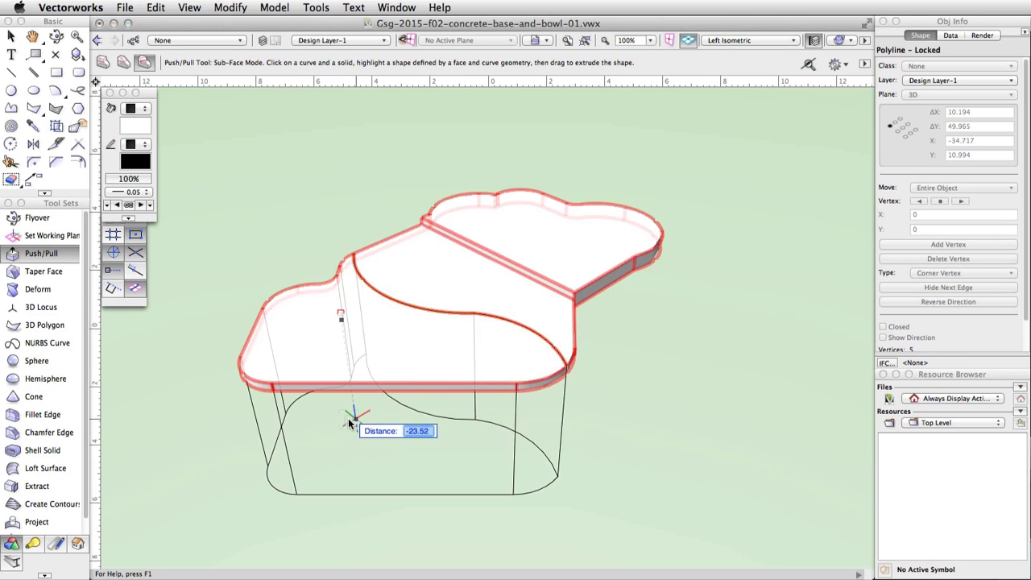
text(-1.2)
key(Return)
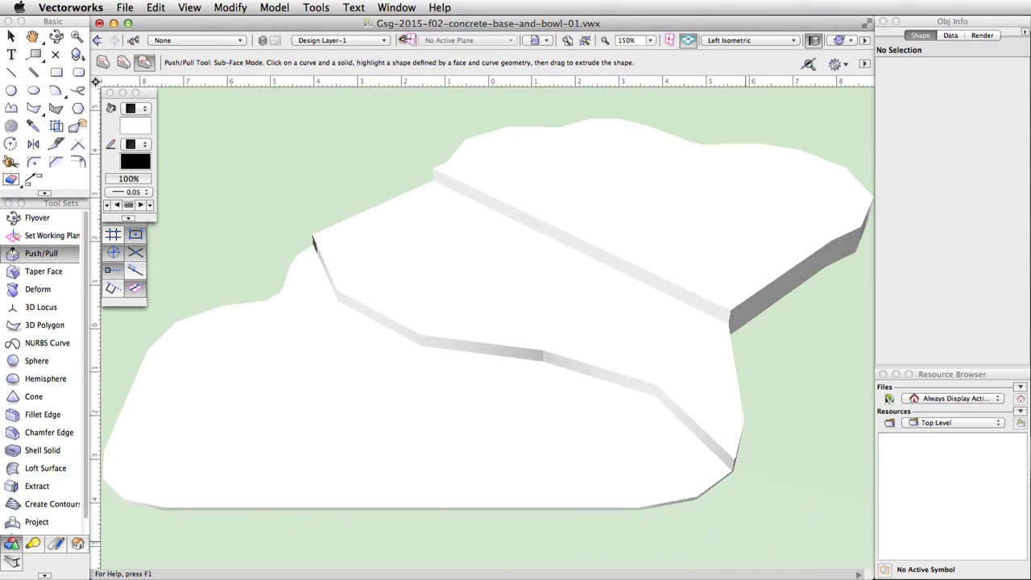
Step: Taper the straight step's vertical face outward by about -67.8° in Tangent Faces Mode, using the highest top face as the axis plane
click(36, 271)
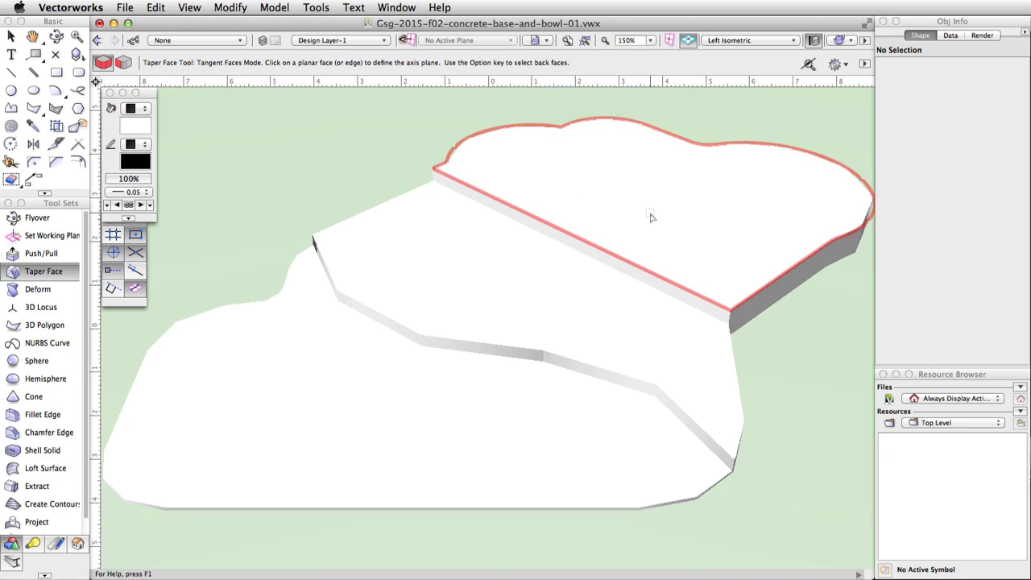
click(696, 237)
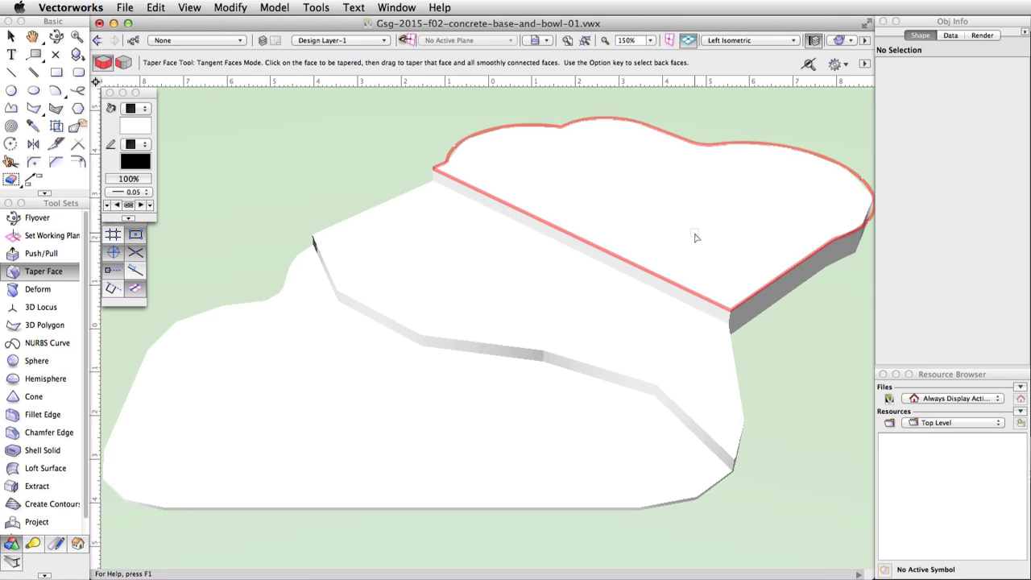
click(691, 303)
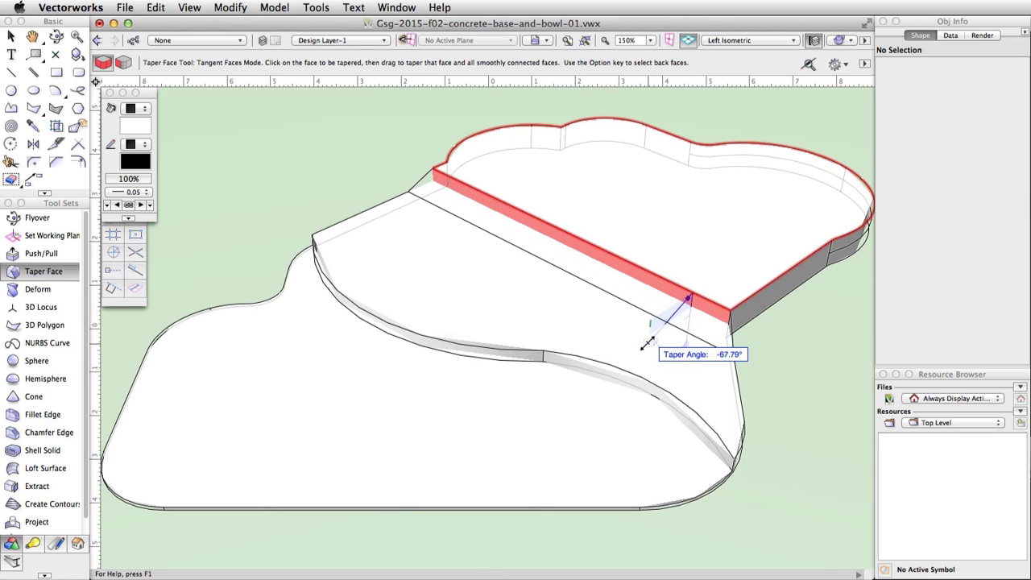
click(644, 346)
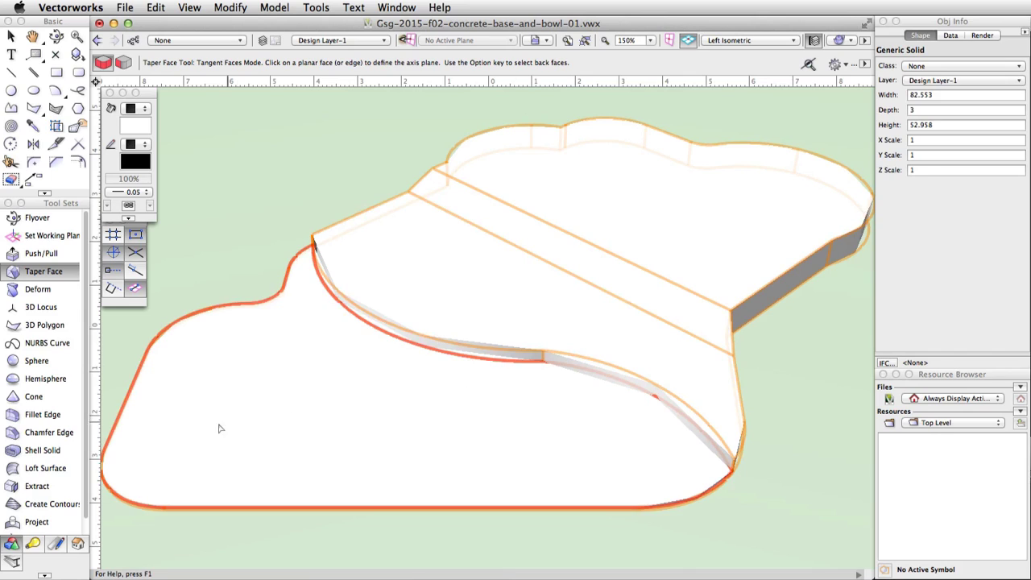
Step: Fillet the lower edge of the S-curved step with a constant 4 m radius, keeping Select Tangent Entities enabled
click(61, 417)
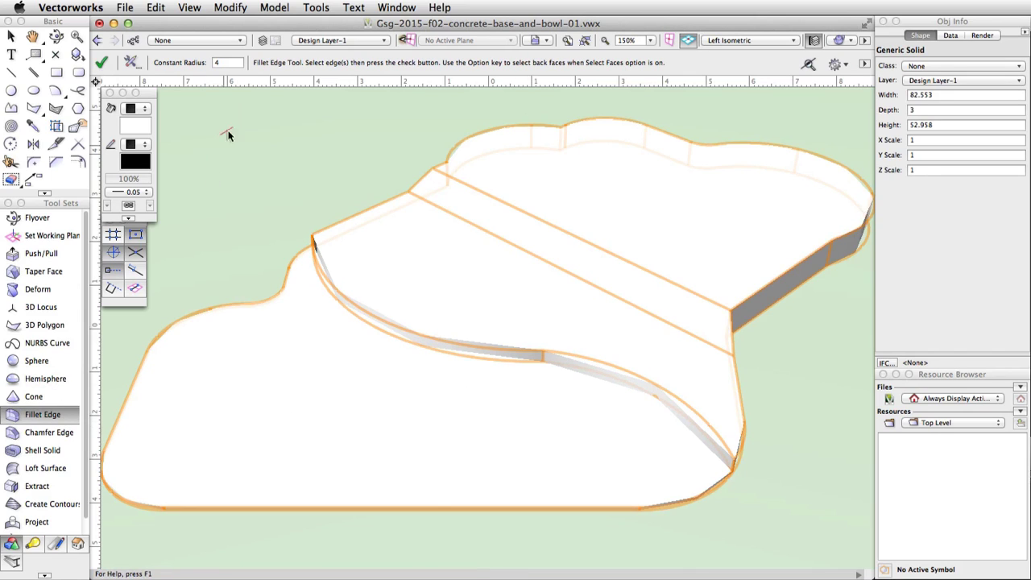
click(136, 66)
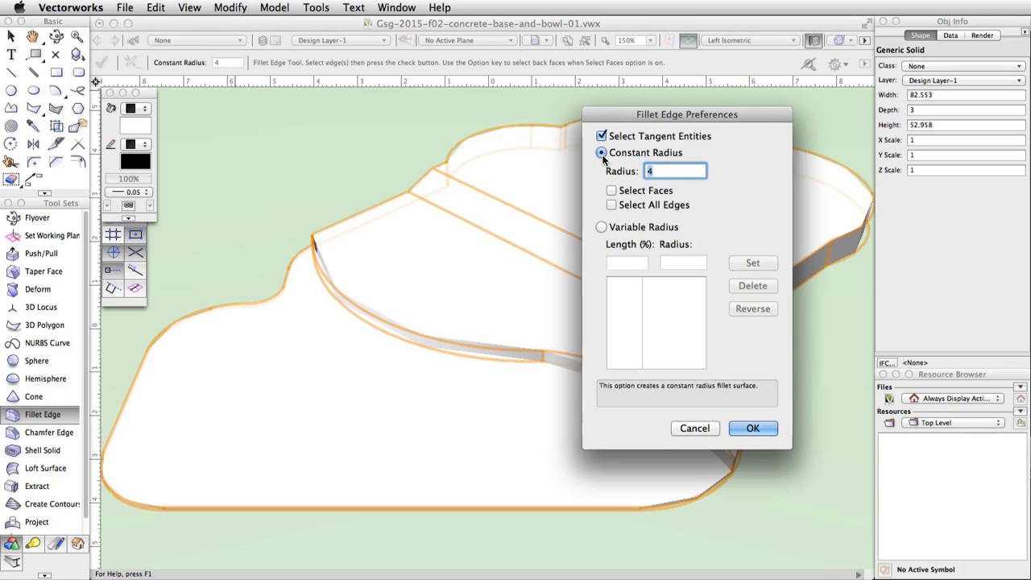
click(646, 171)
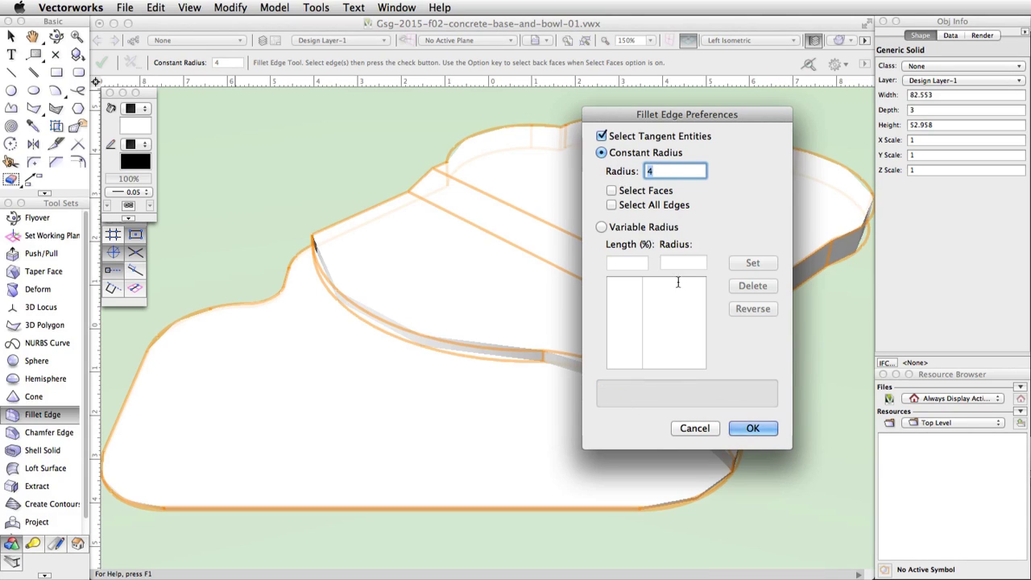
click(752, 429)
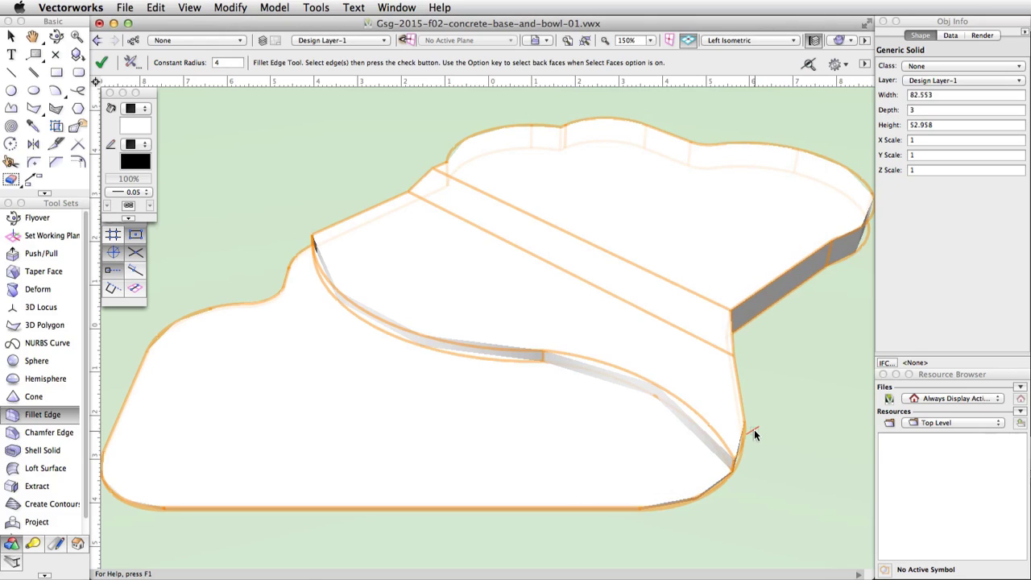
click(481, 363)
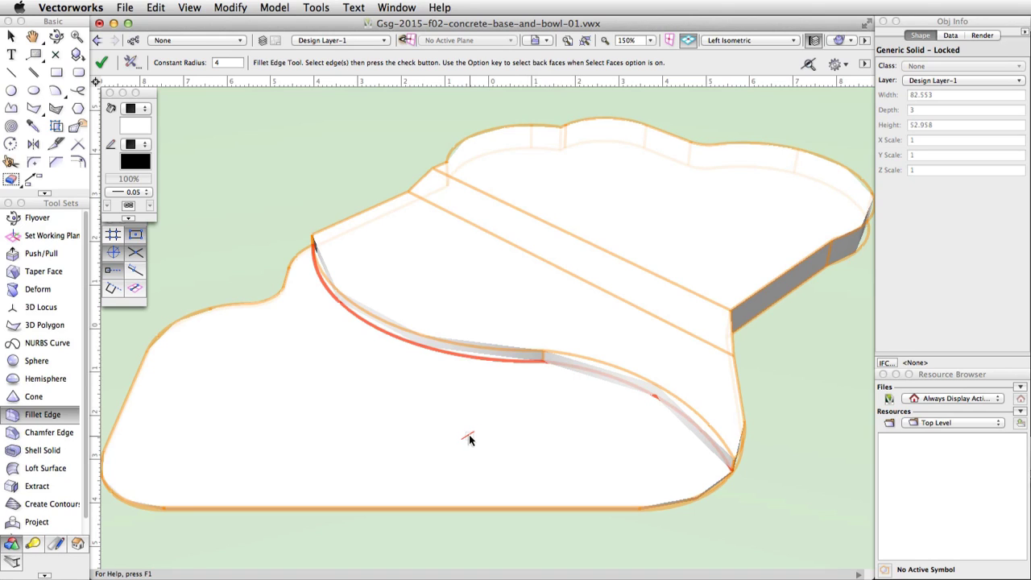
click(102, 65)
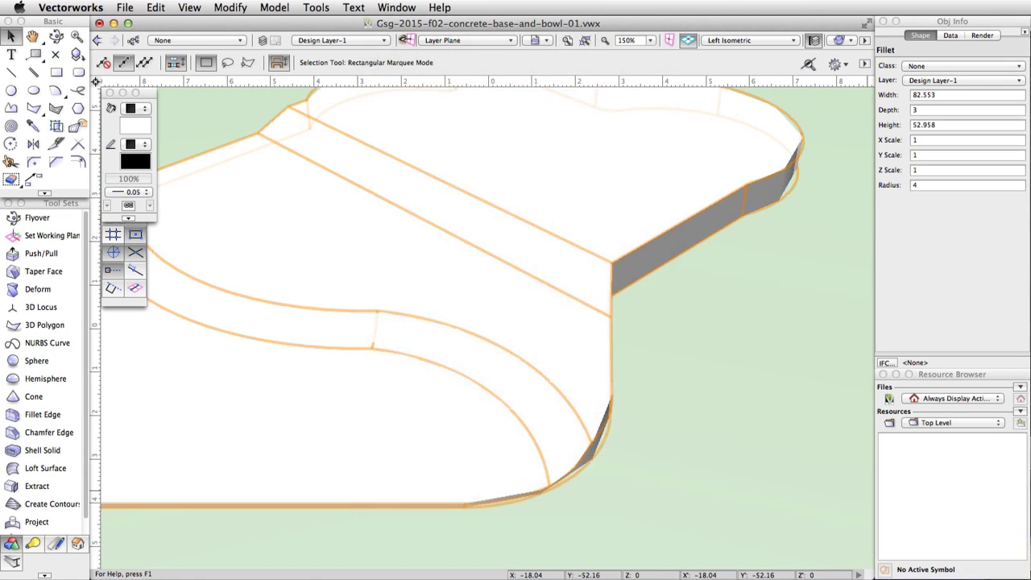
Step: Set the OpenGL rendering detail to Very High
click(851, 41)
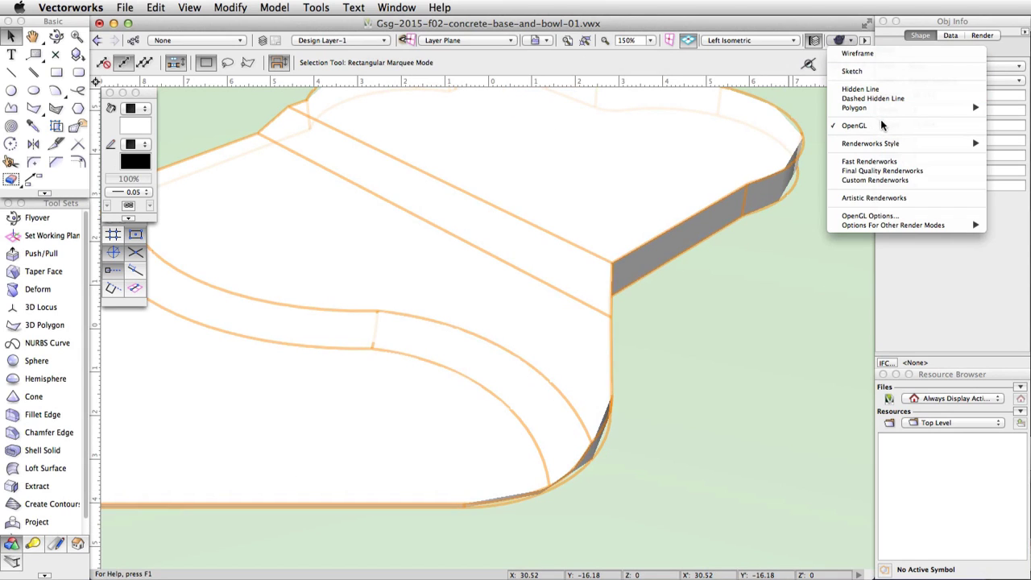
click(902, 216)
drag(722, 128, 556, 127)
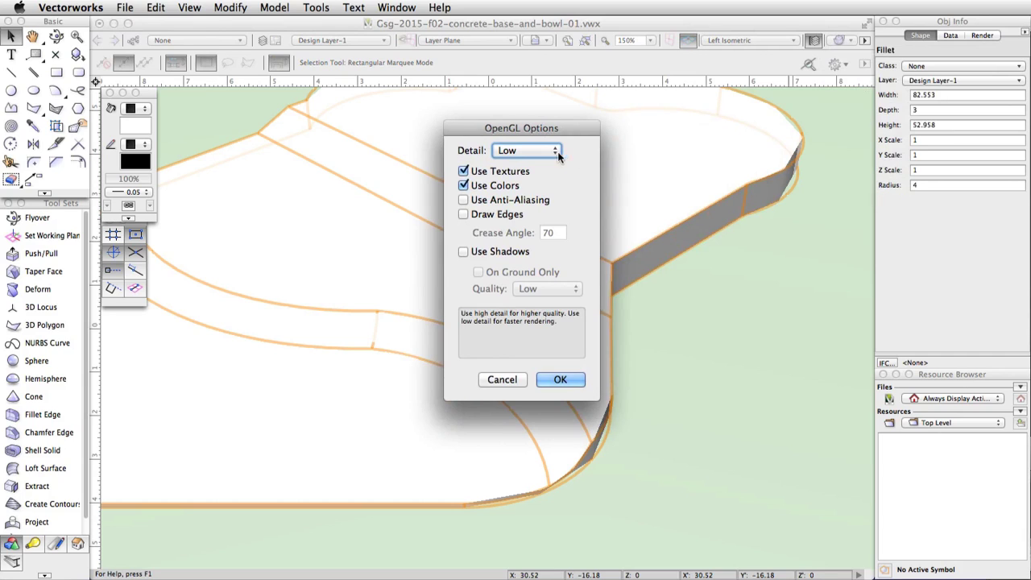
click(554, 150)
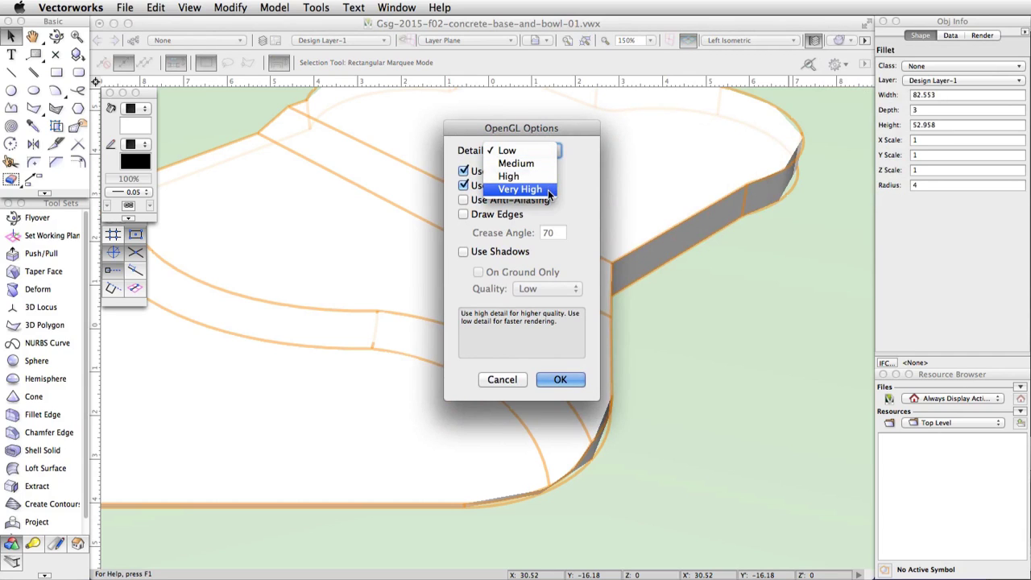
click(548, 190)
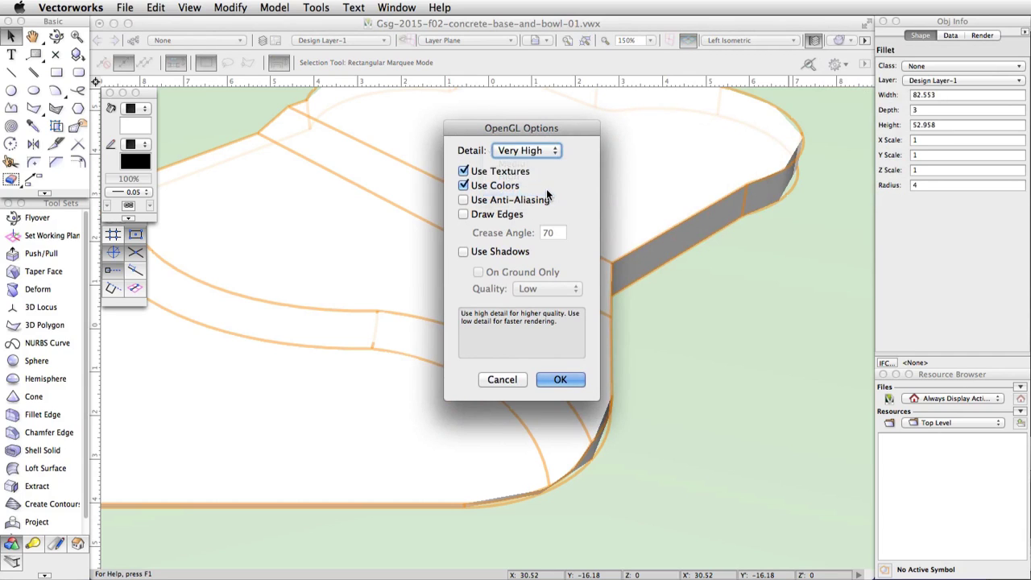
click(553, 382)
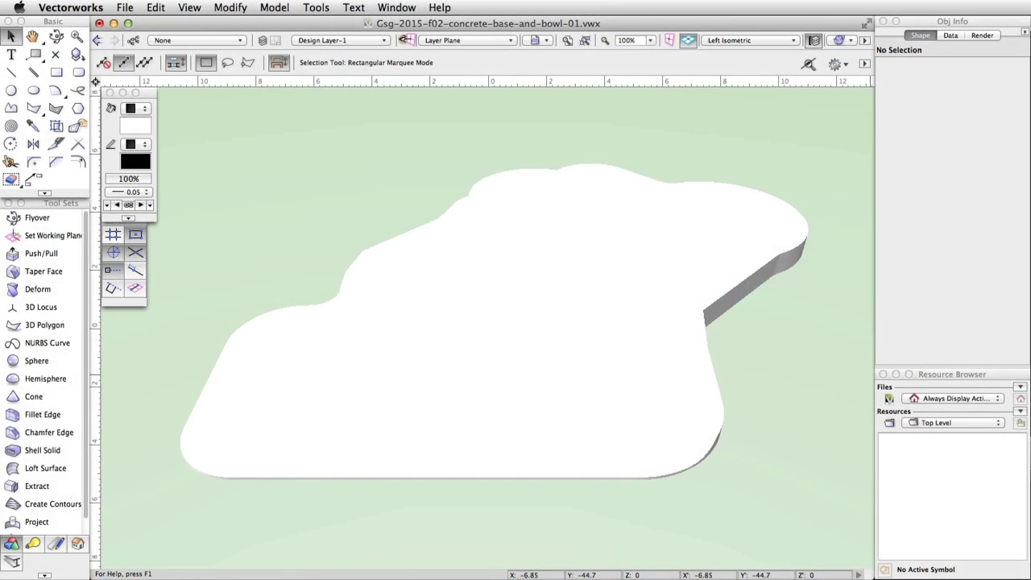
Step: Move the bowl outline polyline inside the highest section of the base up by a Z offset of 3 m using Move 3D
click(315, 8)
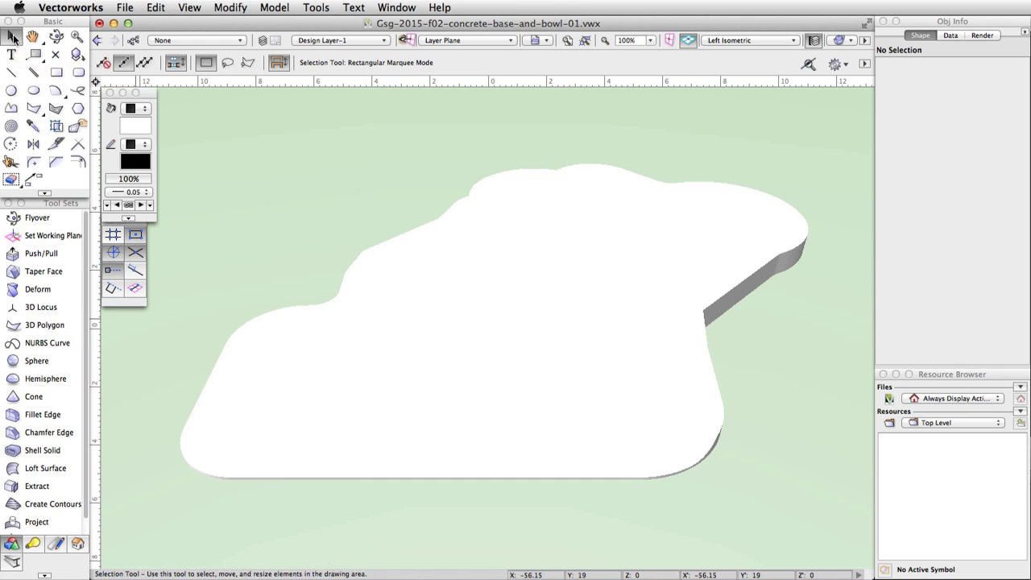
click(656, 254)
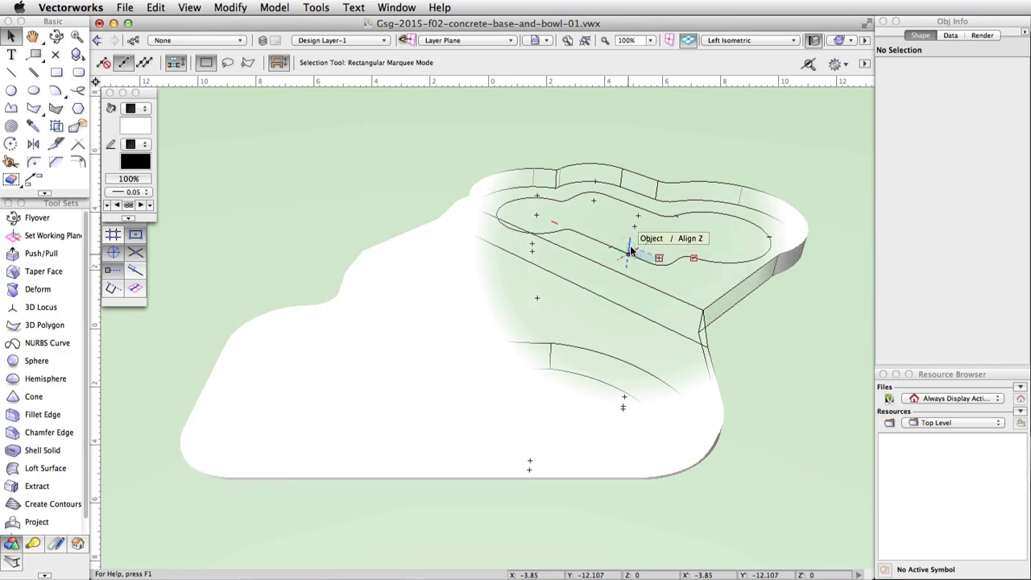
drag(632, 252, 659, 260)
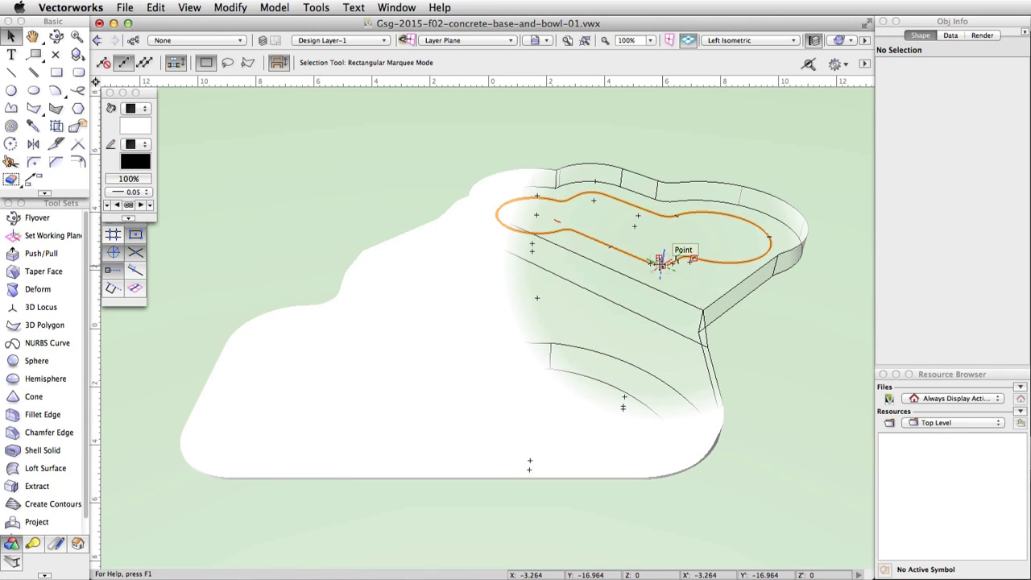
drag(658, 260, 659, 261)
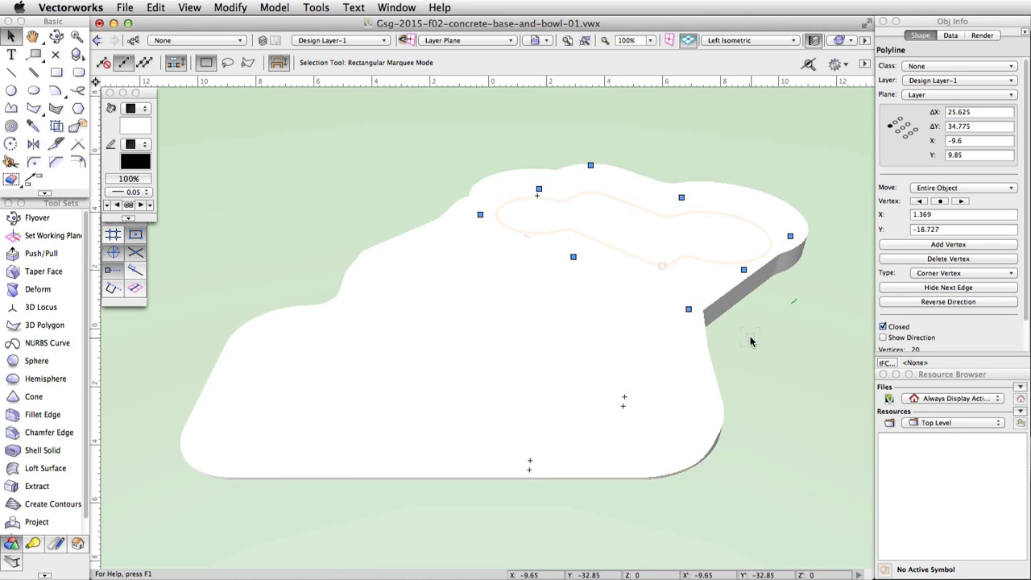
click(236, 12)
mouse_move(266, 25)
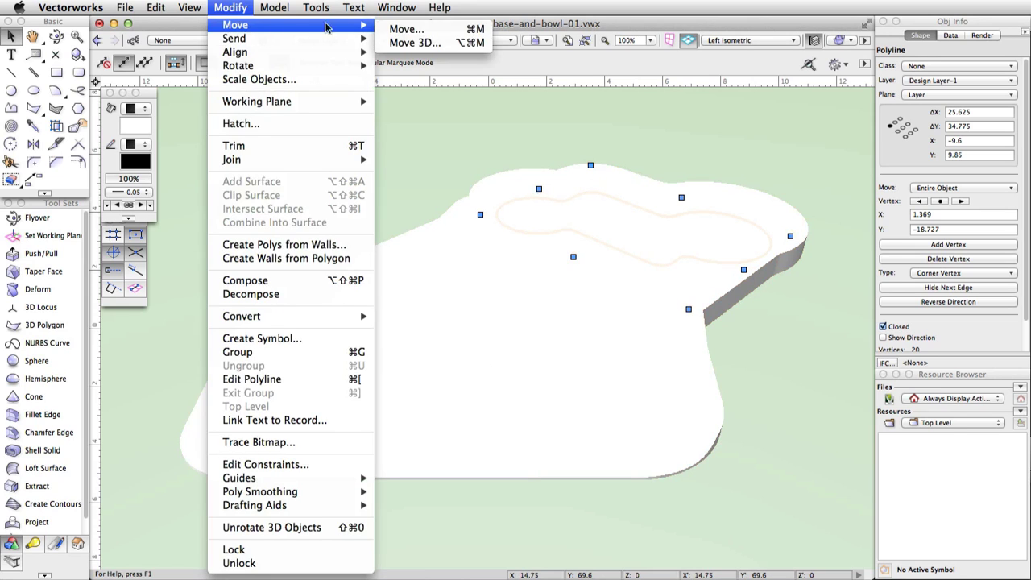
click(441, 44)
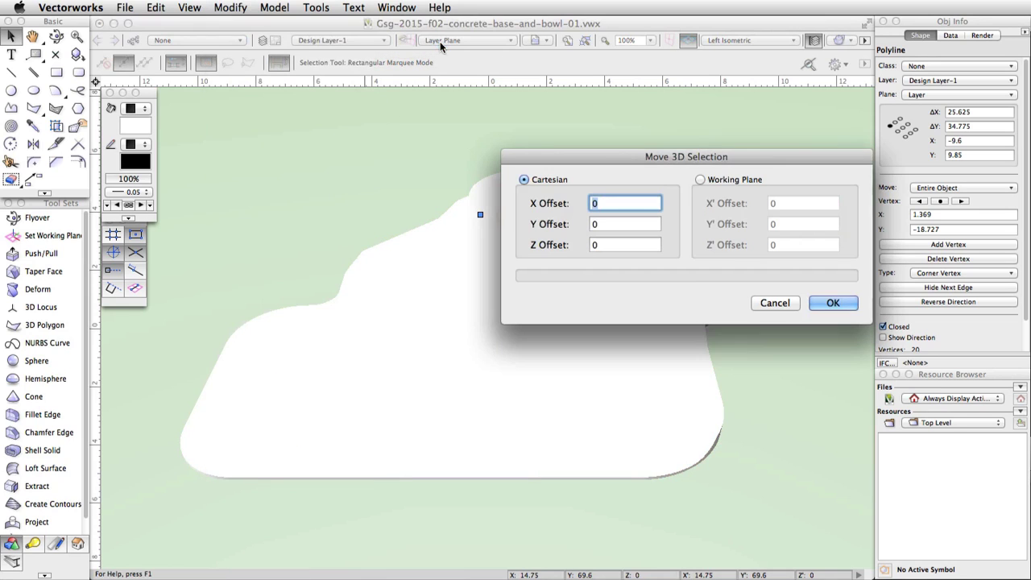
click(609, 245)
text(3)
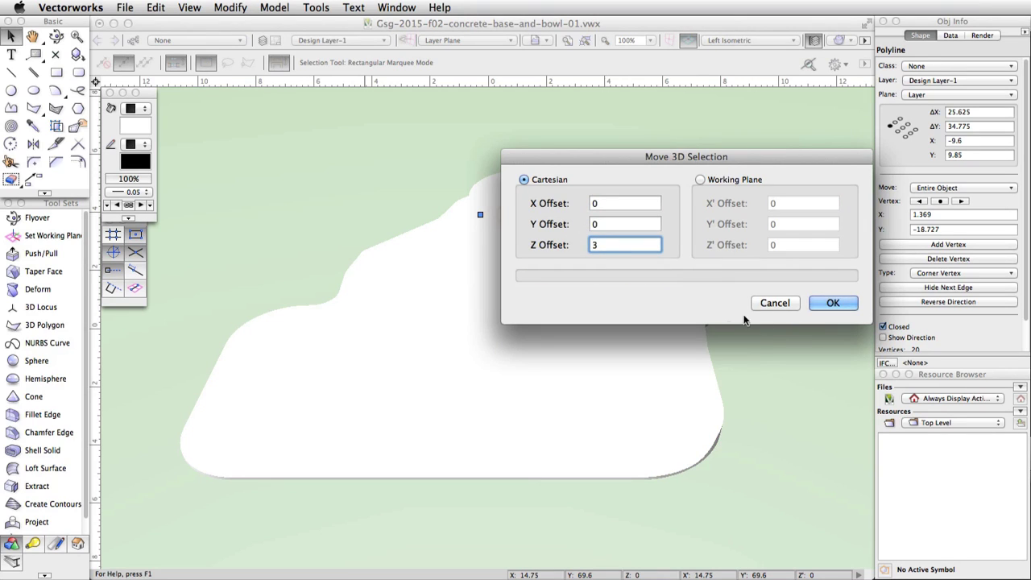
click(833, 303)
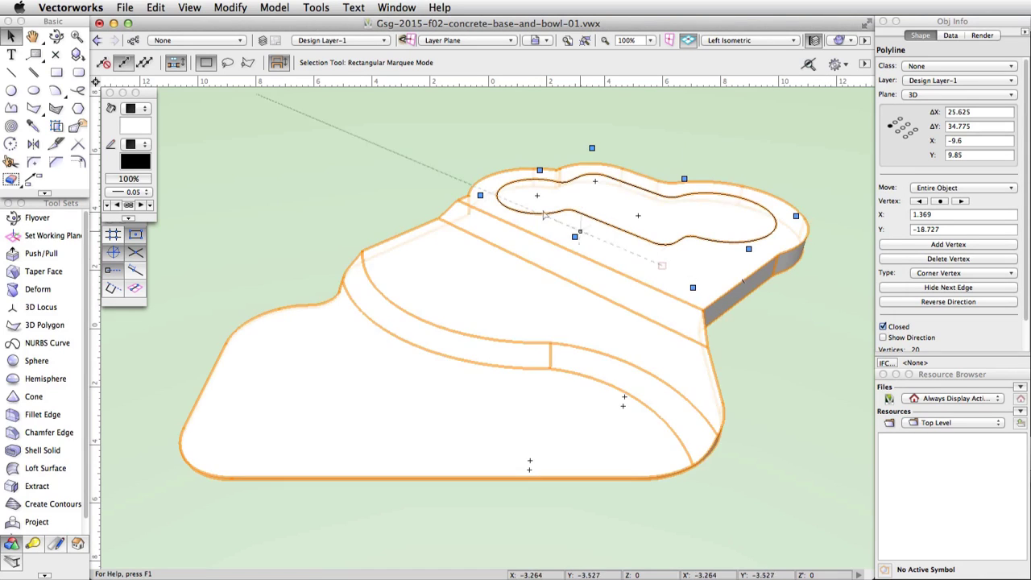
Step: Extrude the raised bowl outline downward with an extrusion value of -2.5 m
click(273, 7)
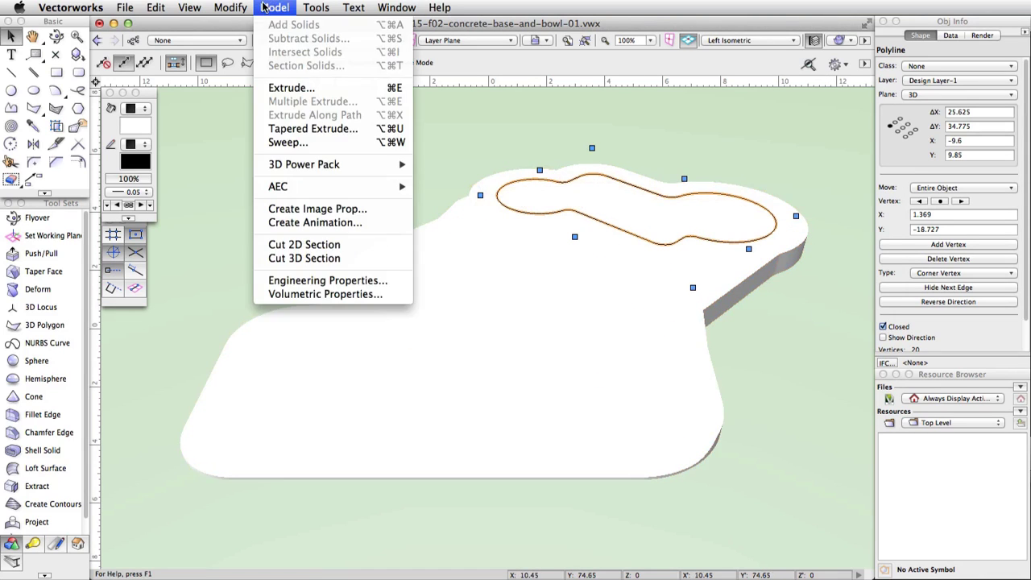
click(360, 88)
text(-)
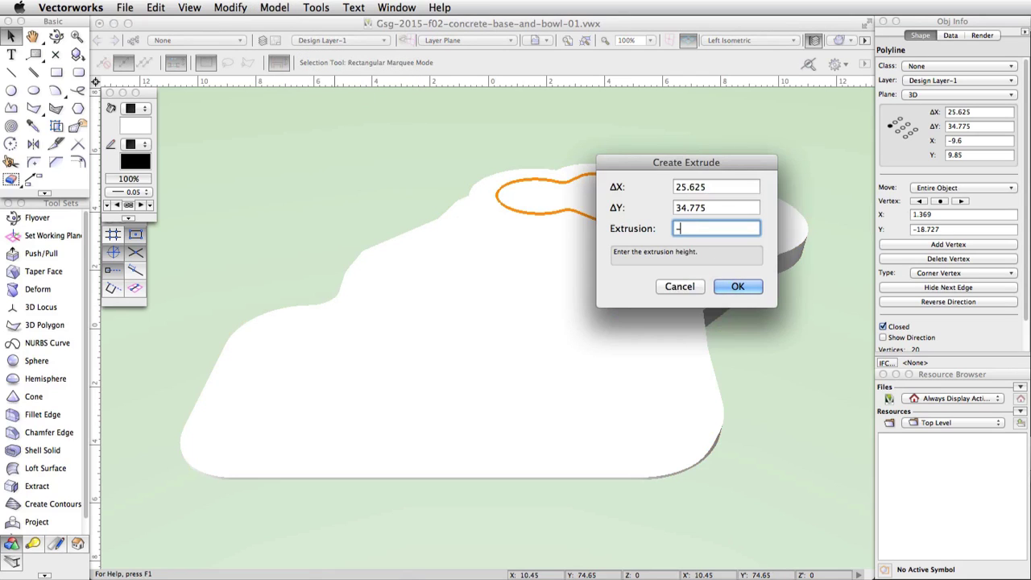
text(2.5)
click(745, 288)
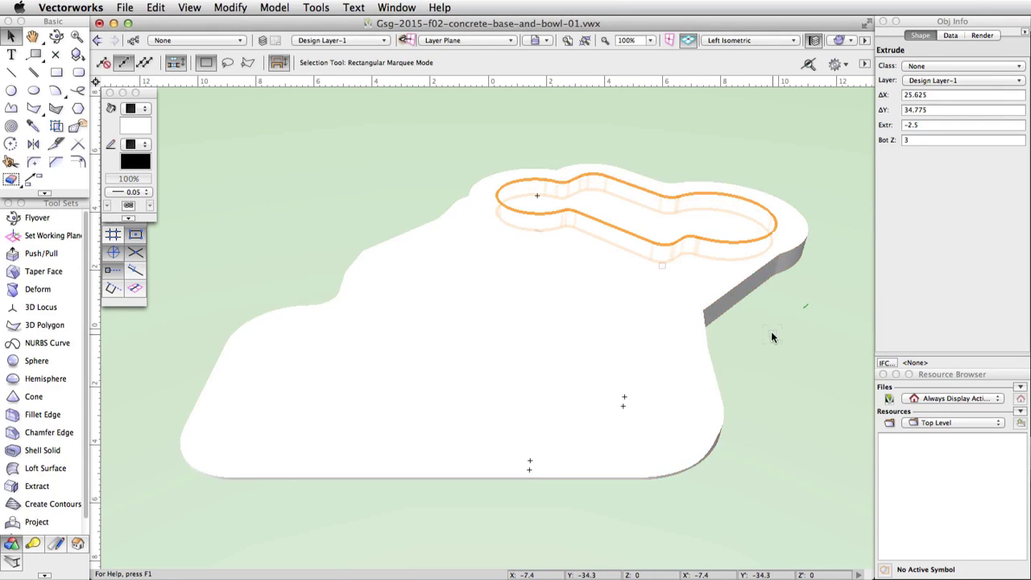
Step: Subtract the bowl extrusion from the concrete base solid, without retaining the subtracting object
shift+click(734, 288)
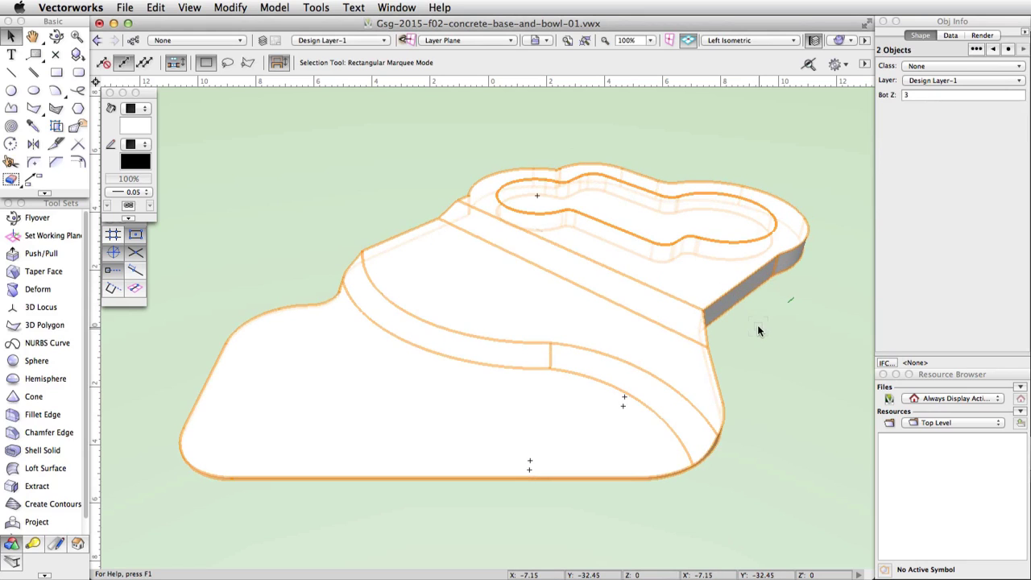
click(274, 8)
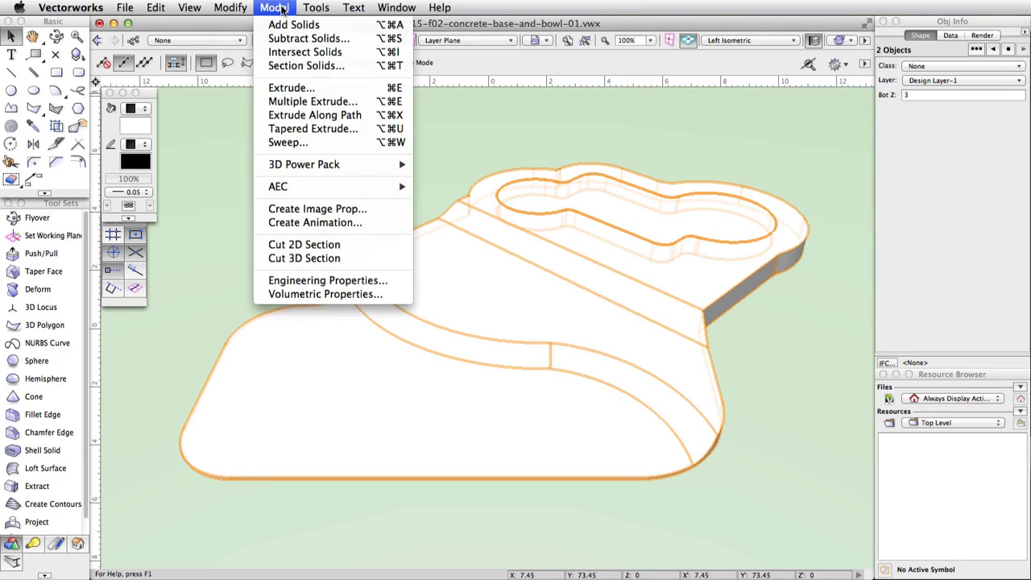
click(361, 38)
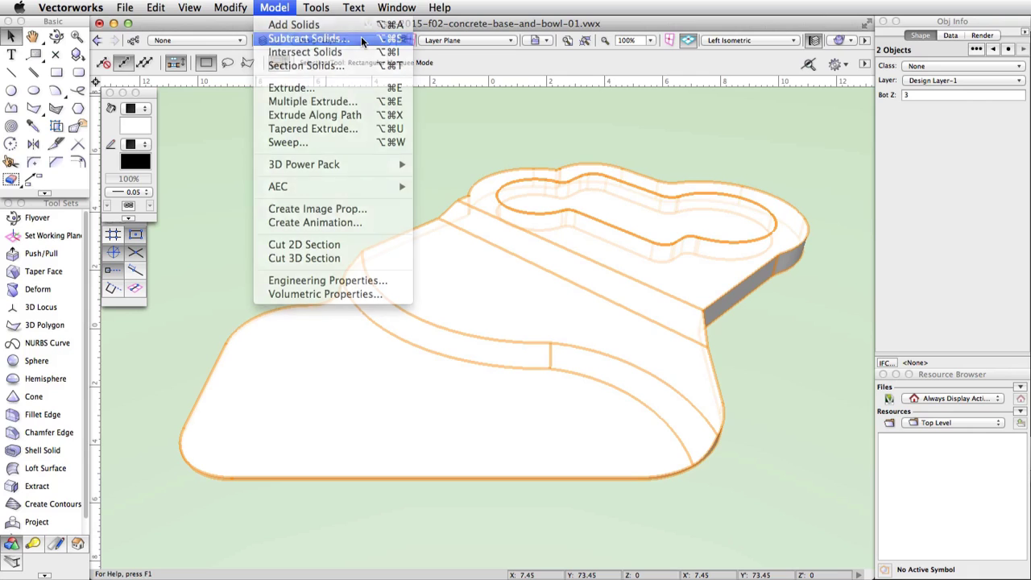
drag(719, 158, 528, 123)
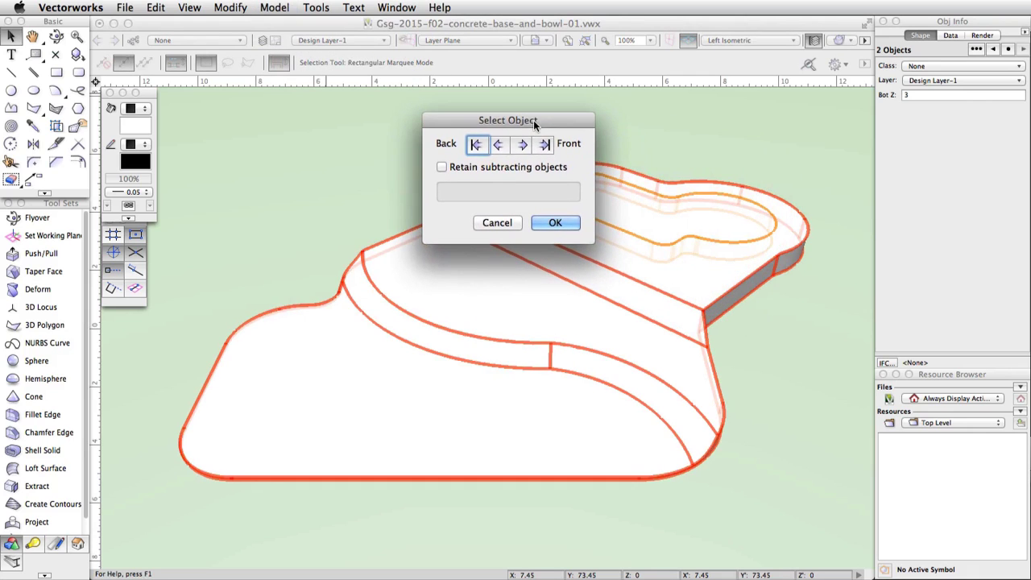
click(493, 144)
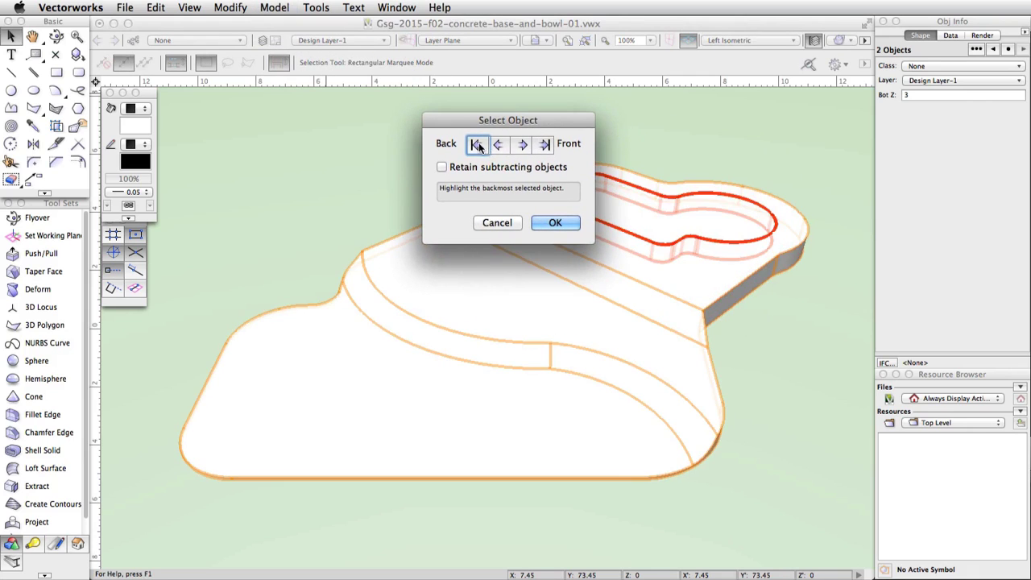
click(495, 144)
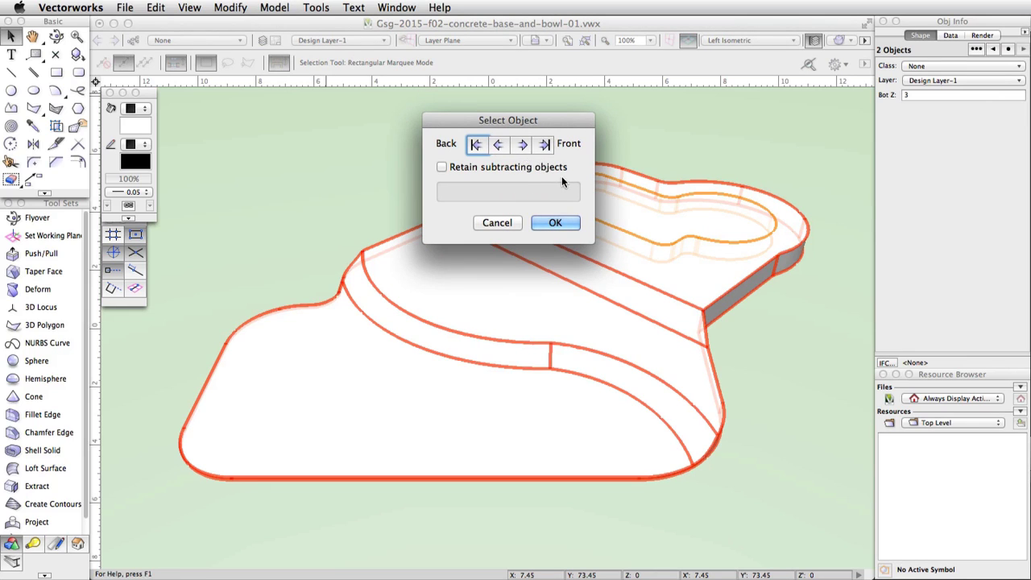
click(556, 224)
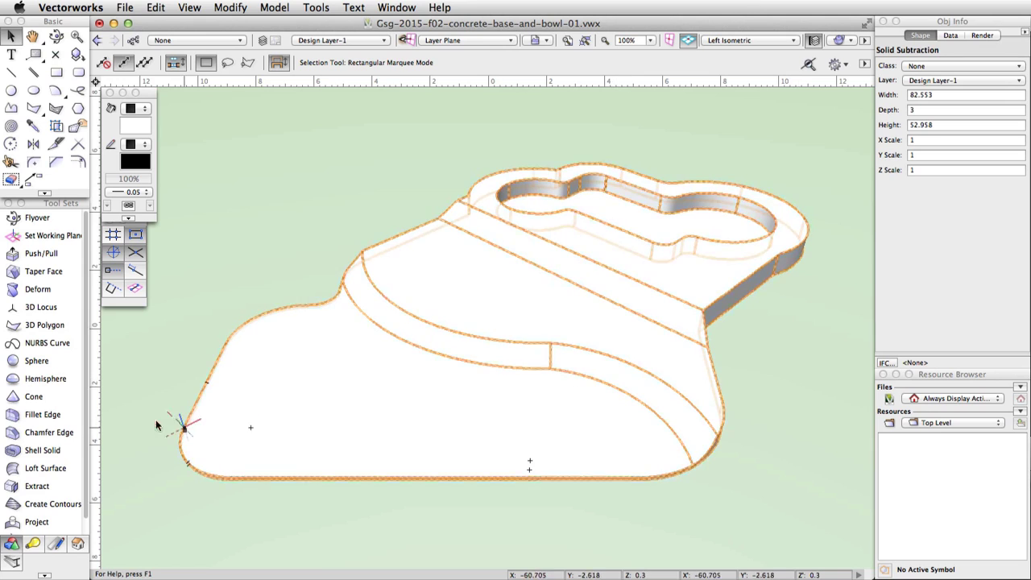
Step: Fillet the bottom inner edge of the bowl recess with a constant 2.5 m radius
click(36, 422)
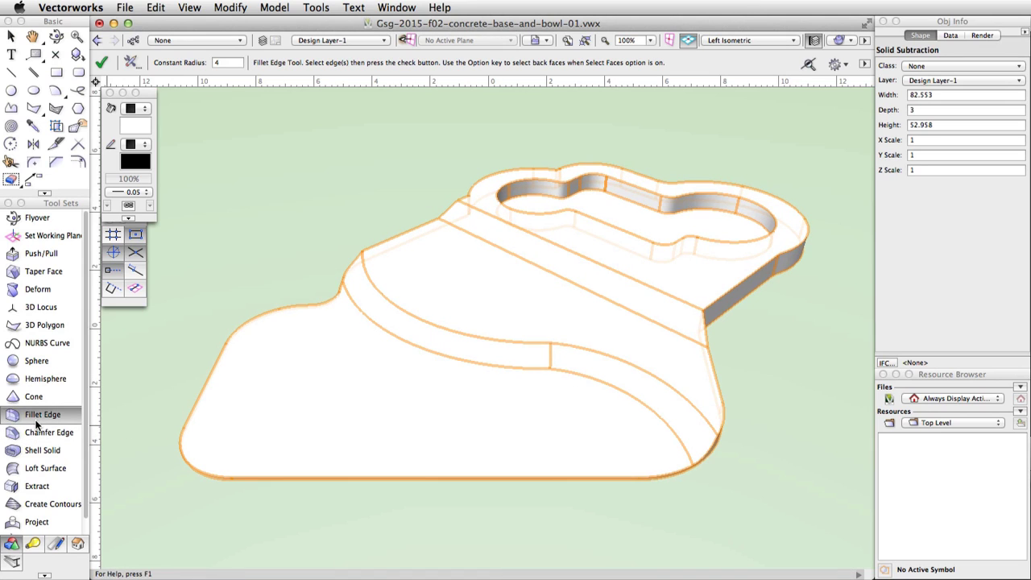
click(608, 203)
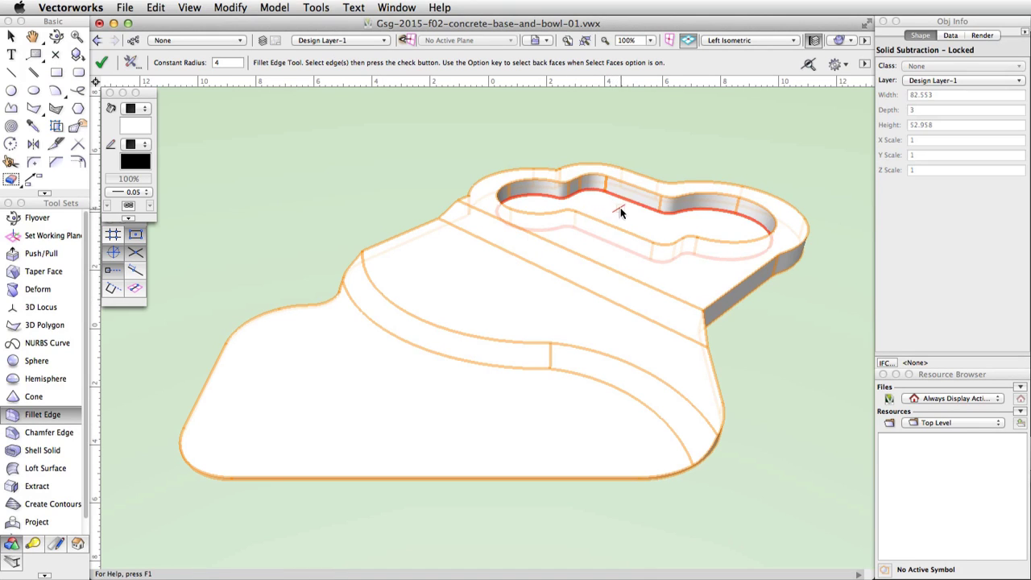
click(231, 62)
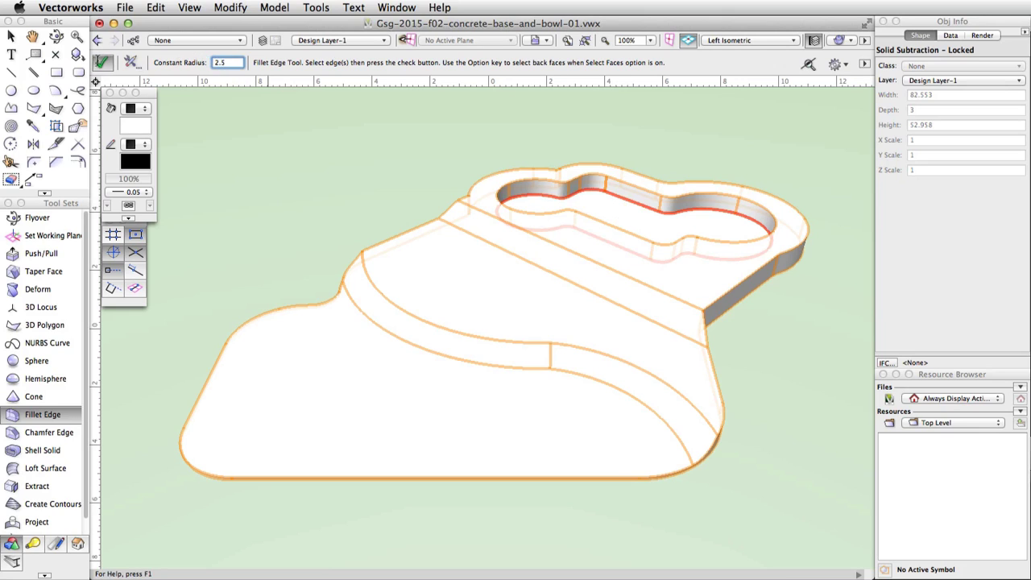
click(104, 62)
click(106, 63)
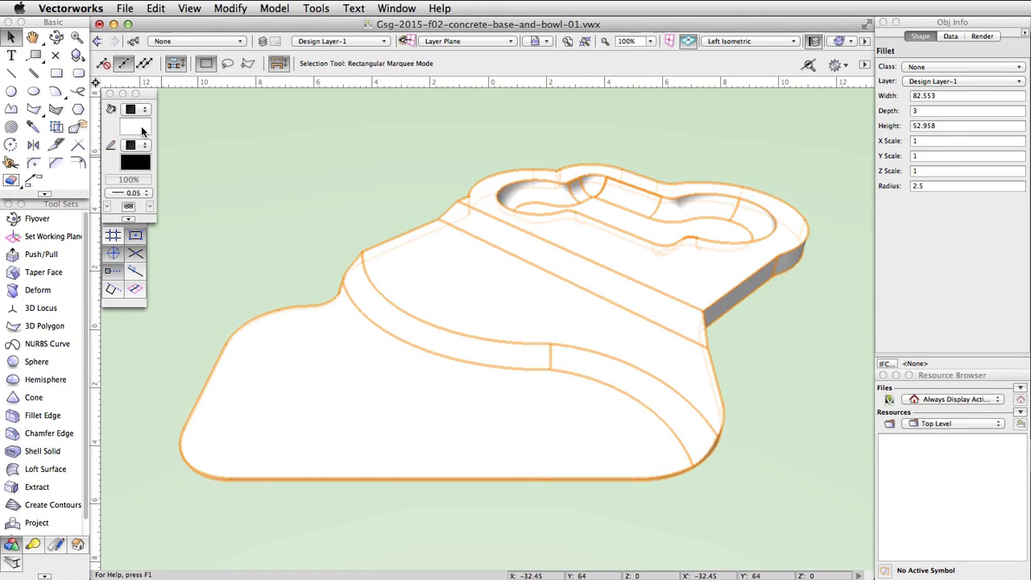
Step: Set the fill colour of the filleted concrete base to medium grey
click(141, 125)
click(210, 473)
click(250, 205)
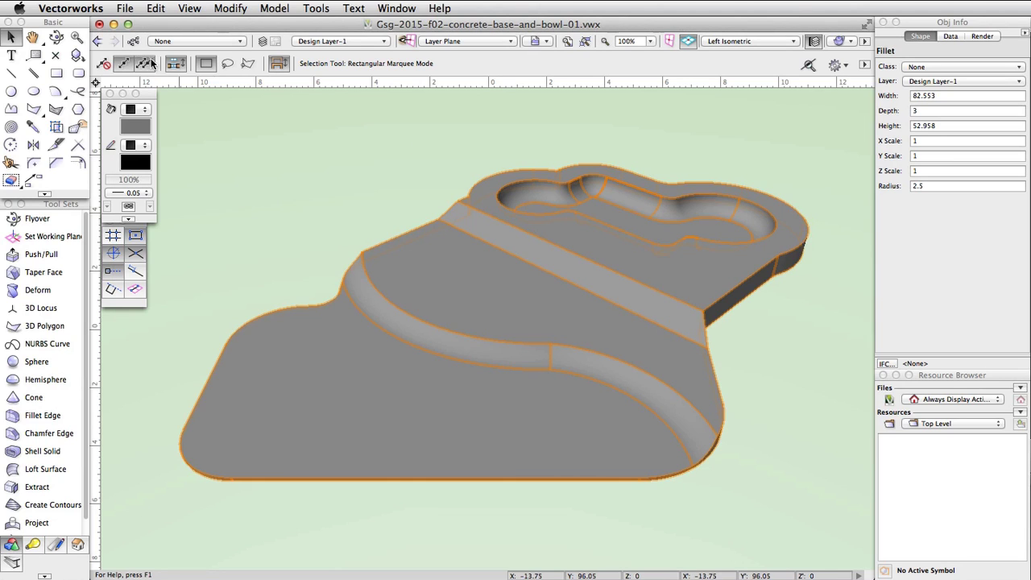
Step: Create a new class named Concrete Base in the Organization settings
click(134, 42)
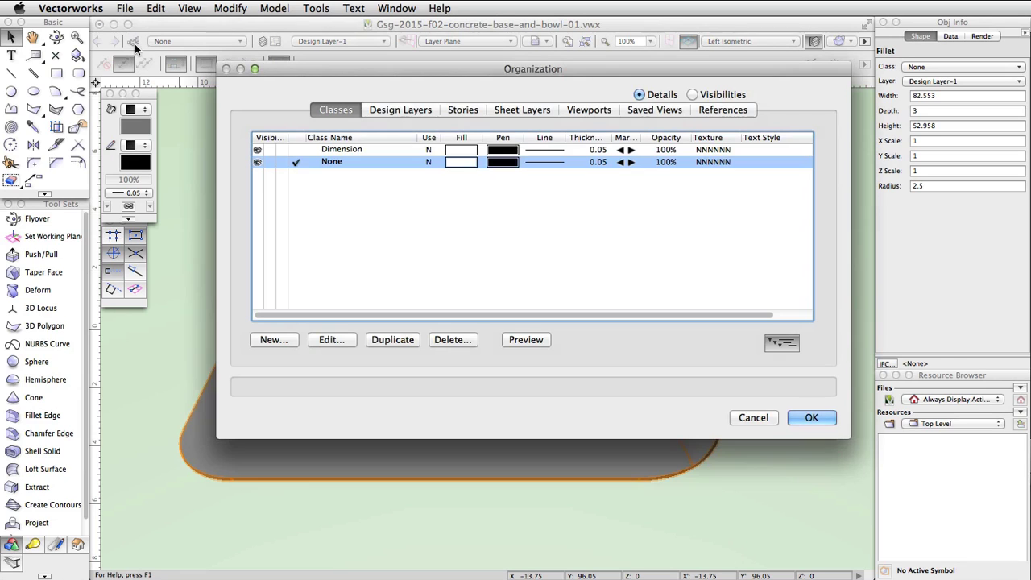
click(278, 341)
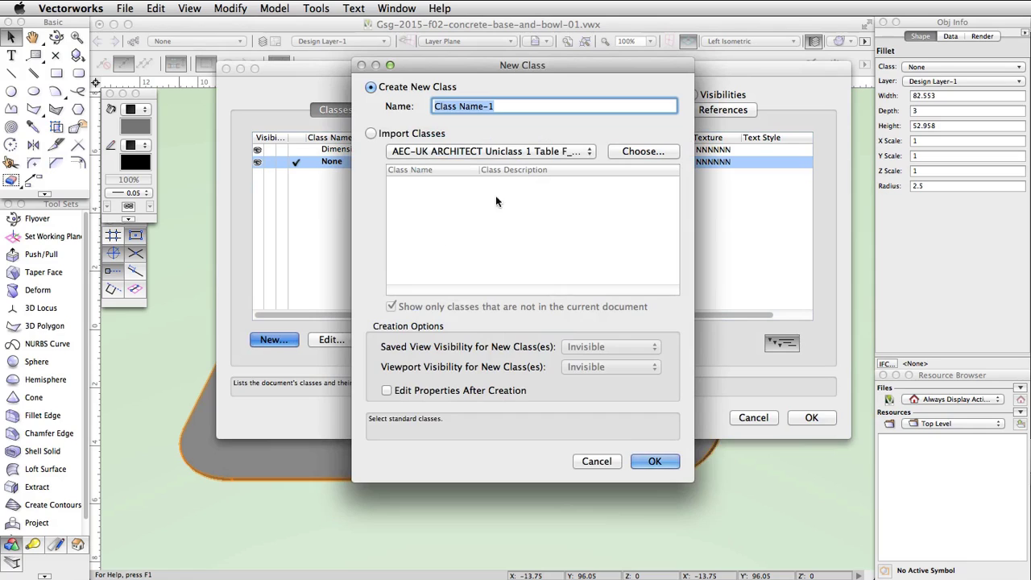
text(Concr)
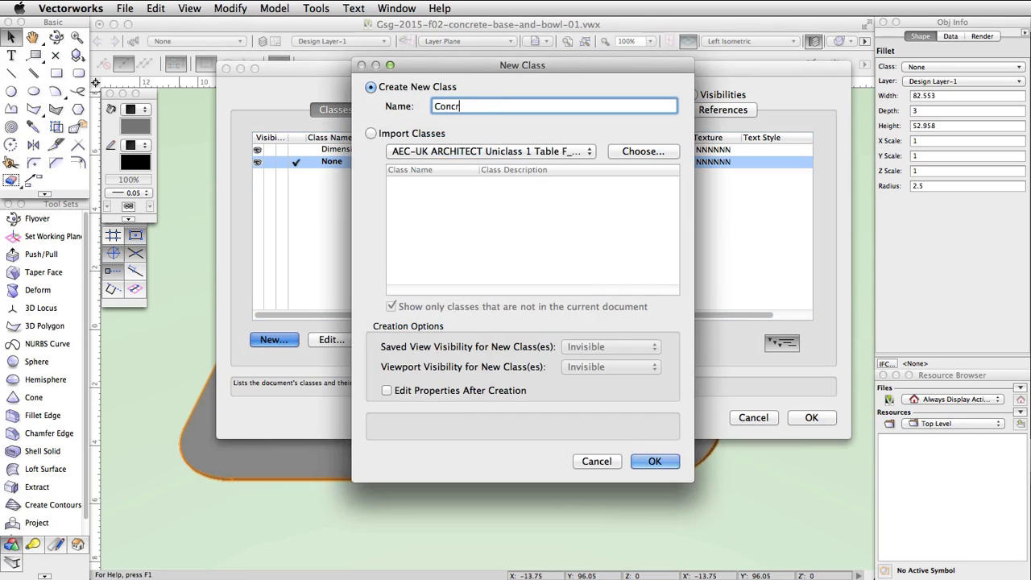
text(ete Base)
click(655, 462)
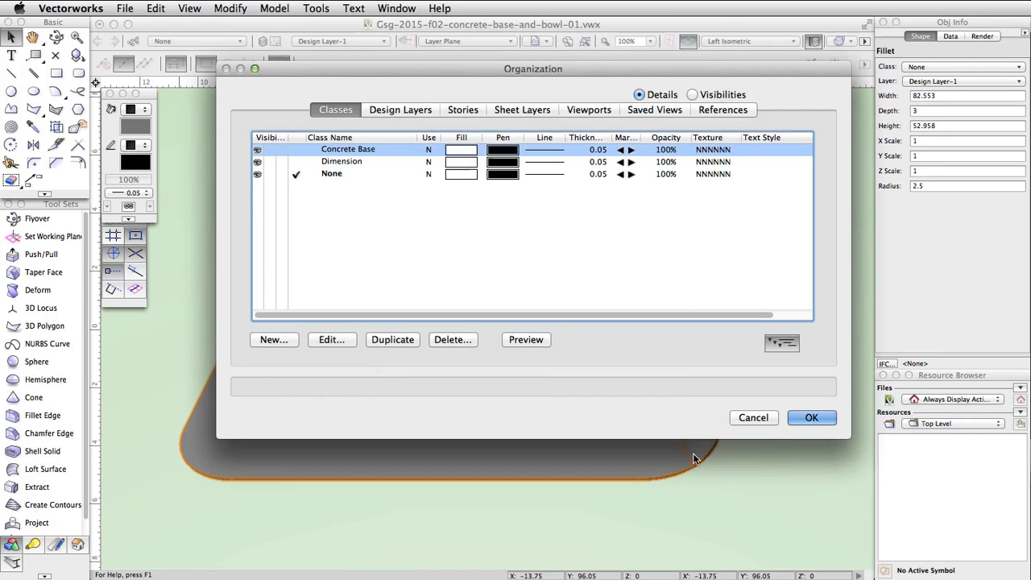
click(815, 417)
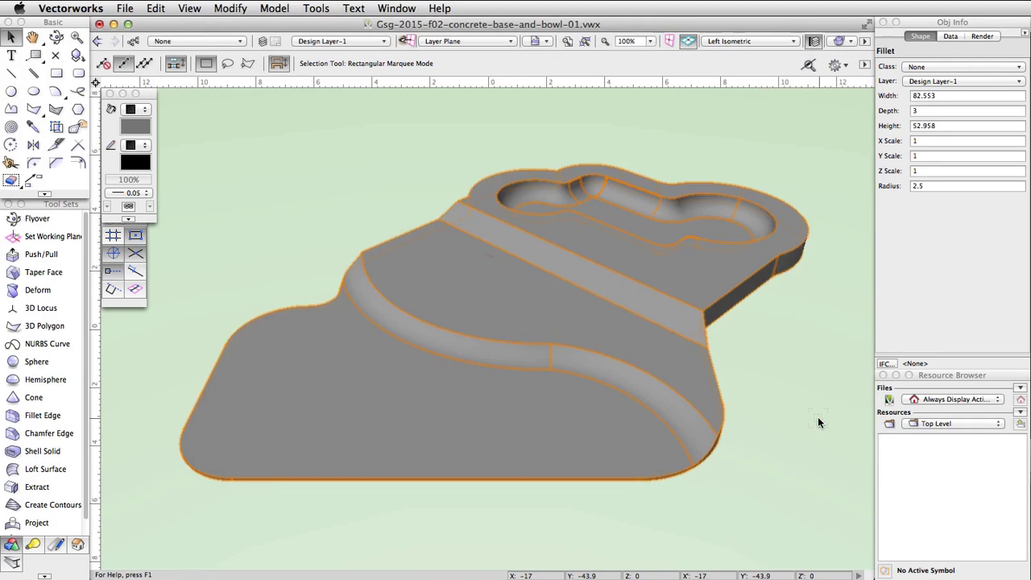